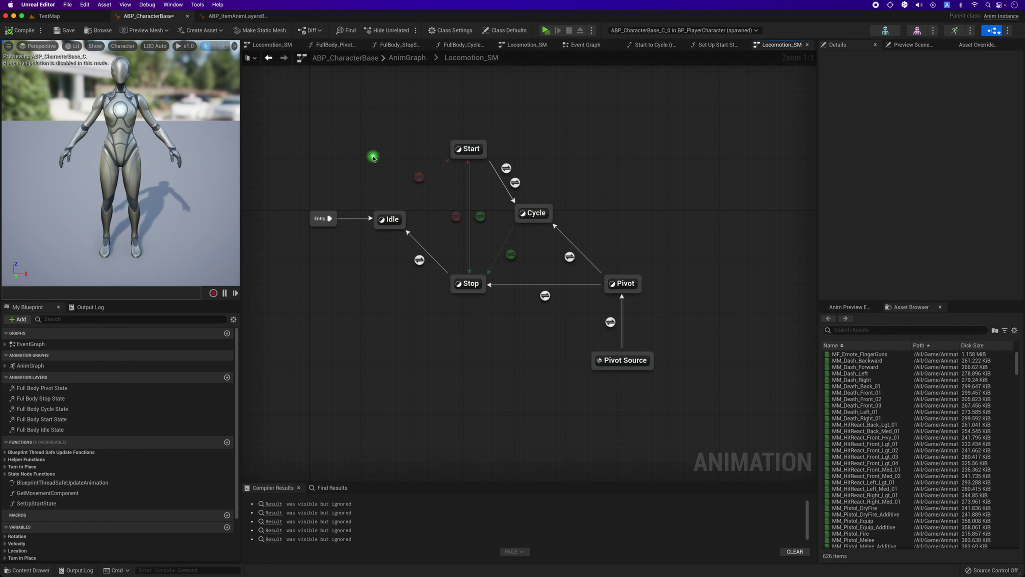
Step: Marquee-select all Locomotion_SM states and transitions, then clear the selection
{"action": "left_click_drag", "start_coordinate": [376, 136], "coordinate": [628, 409]}
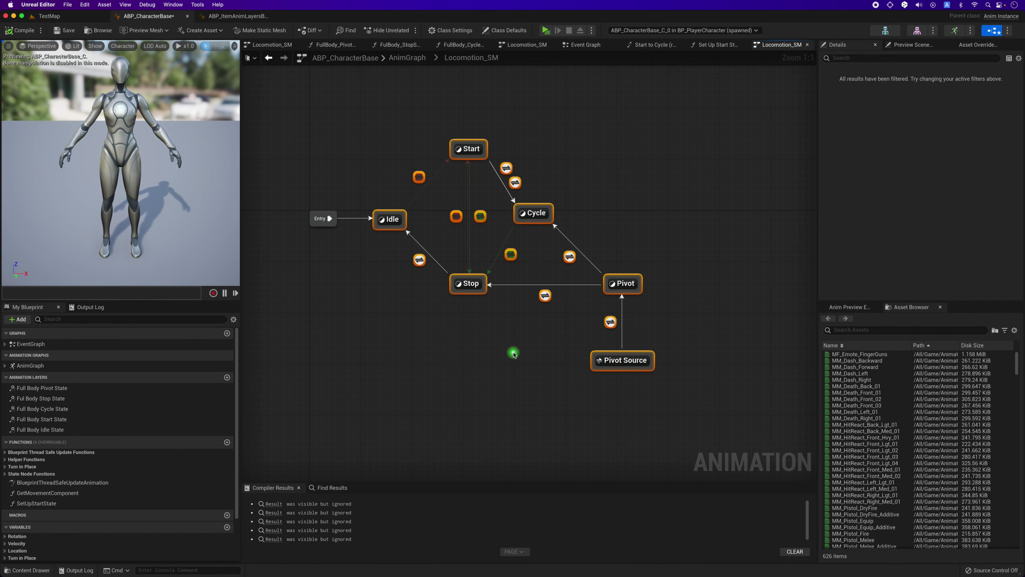
{"action": "left_click", "coordinate": [384, 134]}
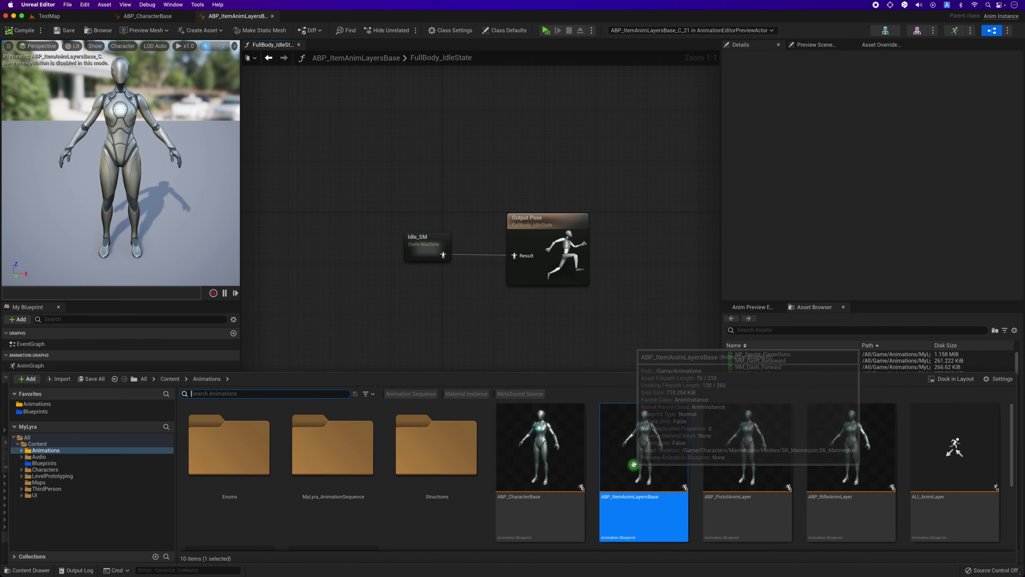
Step: Give the Full Body Idle State layer a Blend In Time and Blend Out Time of 0.15
{"action": "left_click", "coordinate": [492, 324]}
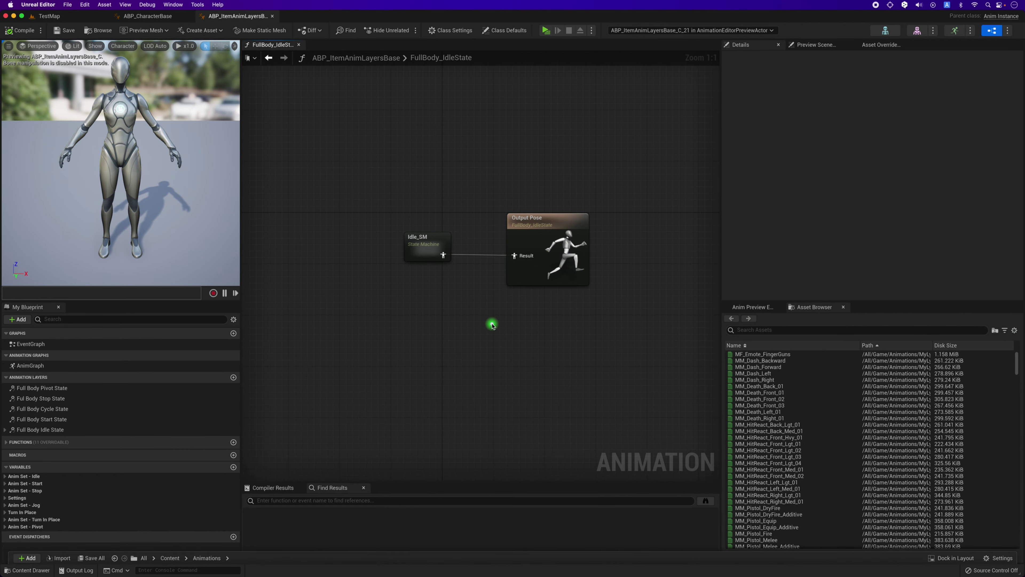
{"action": "left_click", "coordinate": [83, 430]}
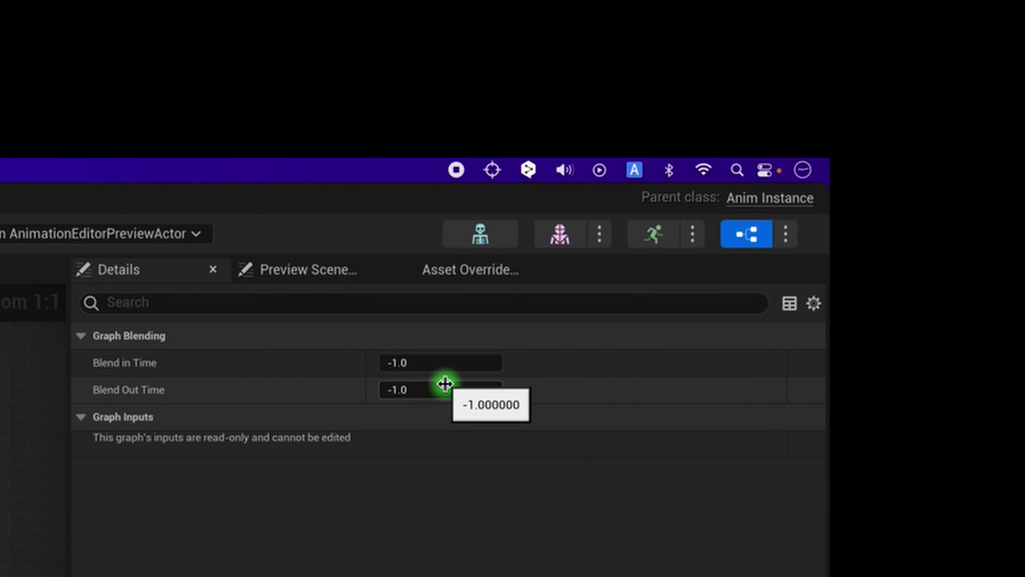
{"action": "left_click", "coordinate": [445, 383]}
{"action": "left_click", "coordinate": [437, 360]}
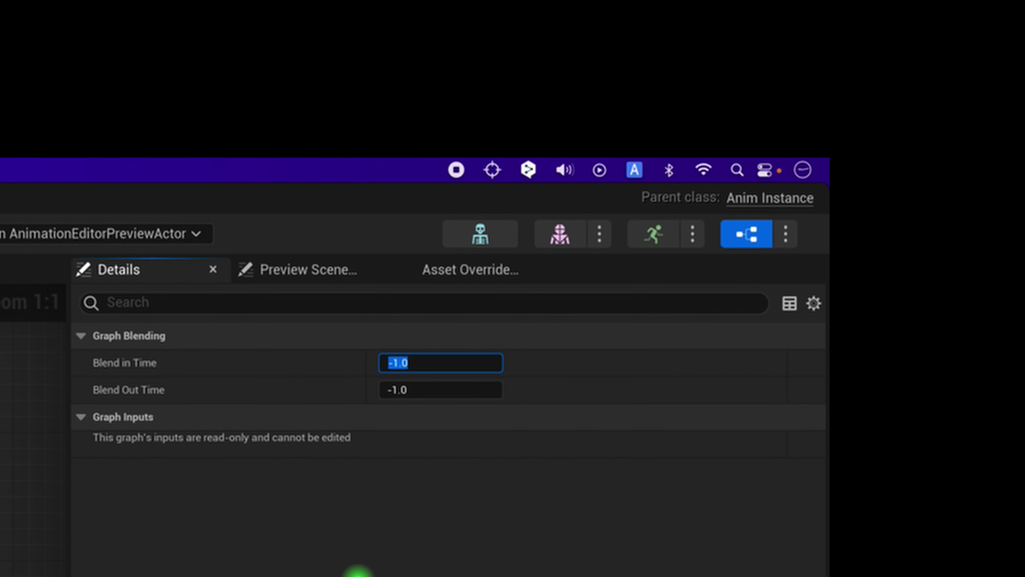
{"action": "type", "text": ".15"}
{"action": "key", "text": "Return"}
{"action": "key", "text": "Tab"}
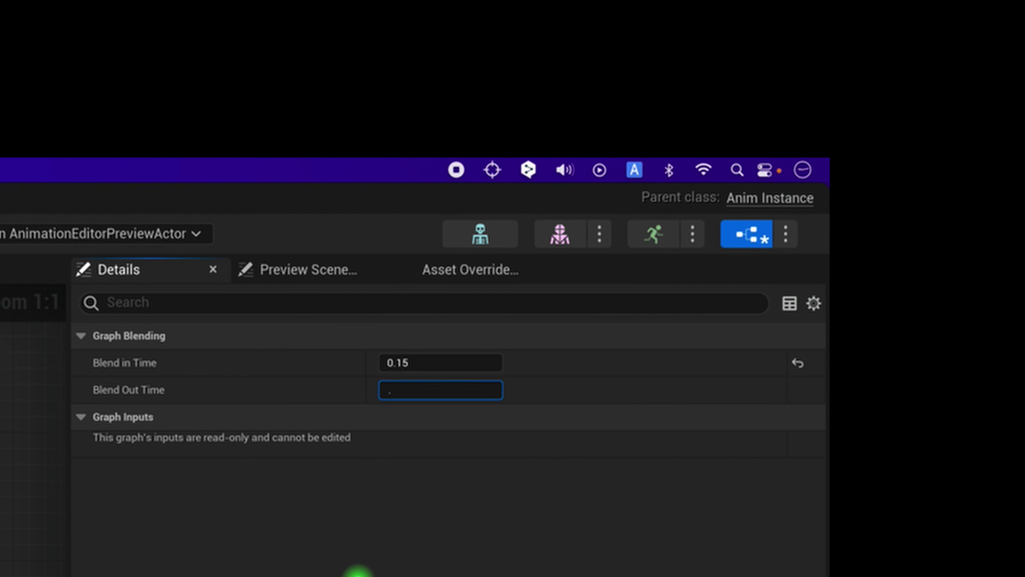
{"action": "type", "text": "14"}
{"action": "key", "text": "BackSpace"}
{"action": "type", "text": "5"}
{"action": "key", "text": "Return"}
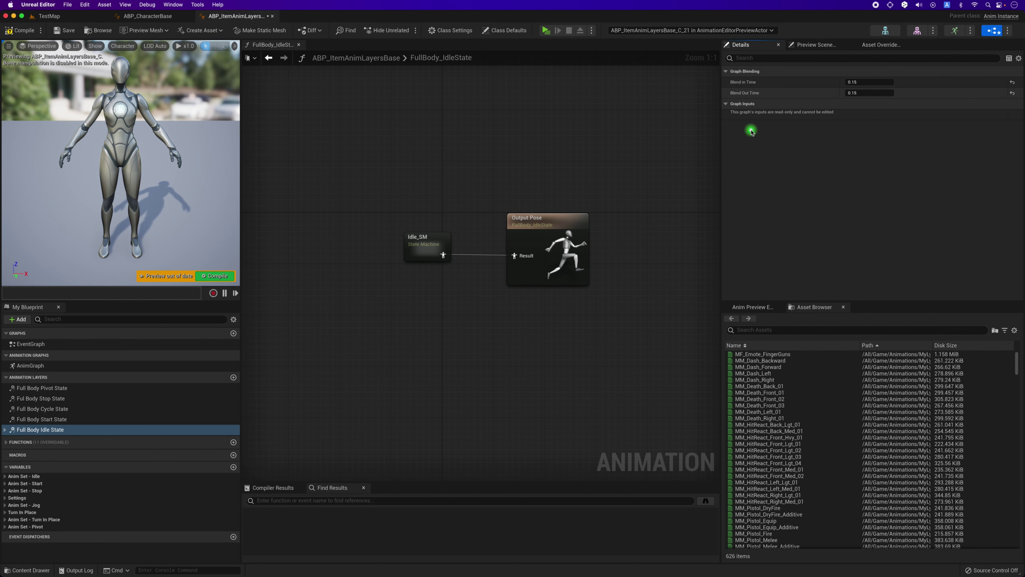
Step: Go through the Full Body Start, Cycle, Stop and Pivot State layers, entering 0.15 blend in and out times
{"action": "left_click", "coordinate": [86, 417]}
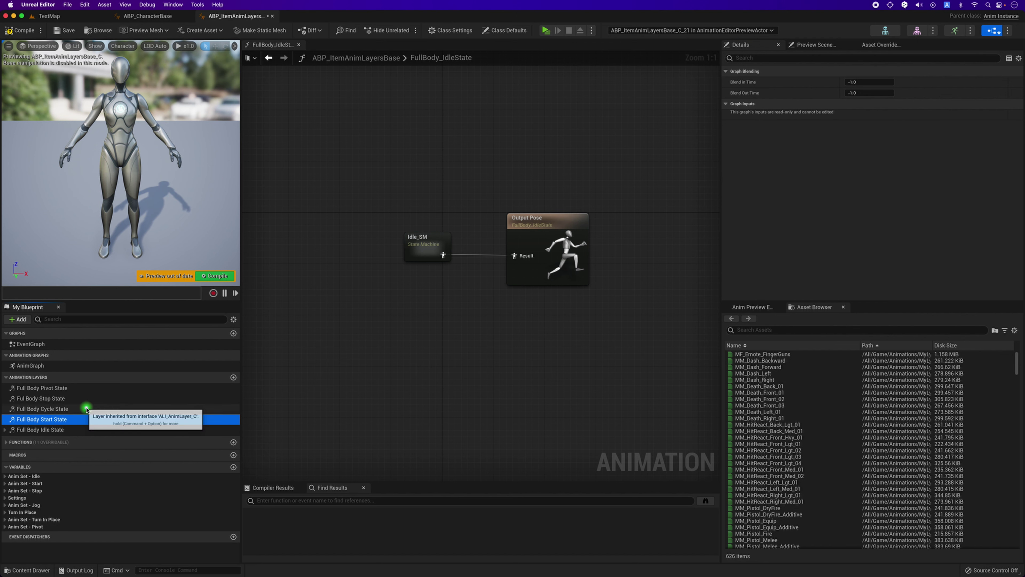
{"action": "left_click", "coordinate": [864, 81]}
{"action": "type", "text": "0.15"}
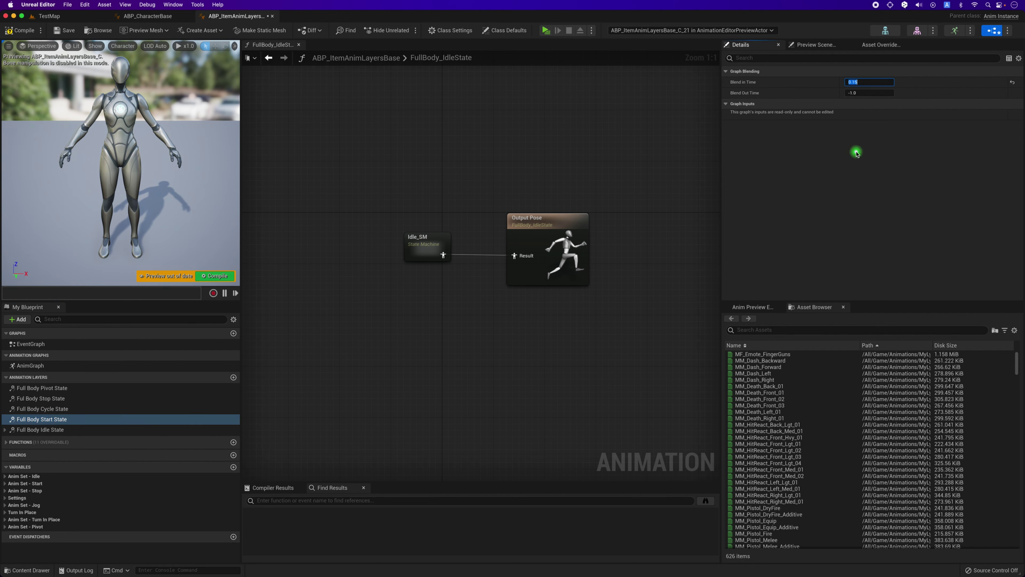
{"action": "left_click", "coordinate": [869, 116]}
{"action": "left_click", "coordinate": [117, 409]}
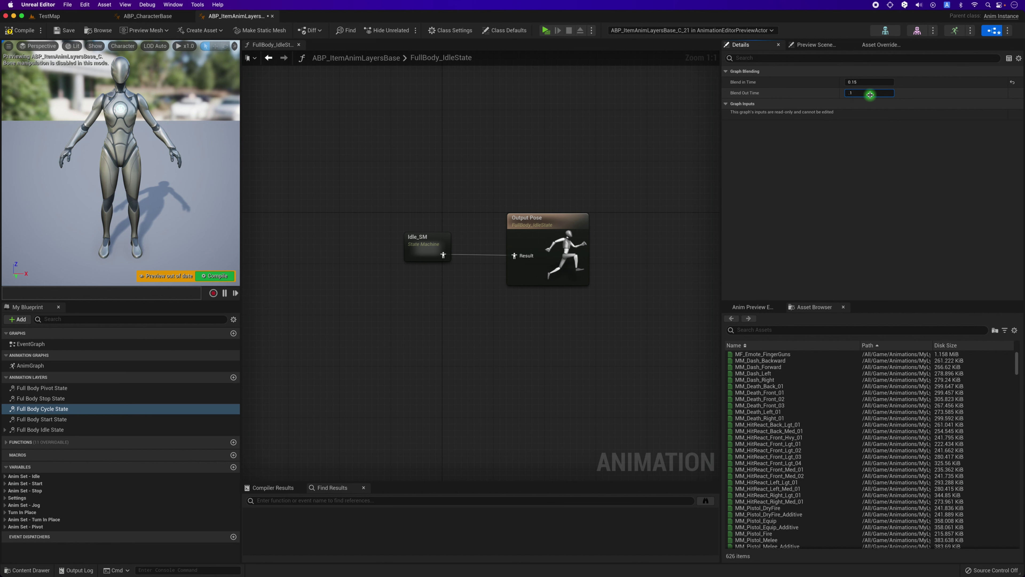
{"action": "type", "text": "0.15"}
{"action": "left_click", "coordinate": [39, 398]}
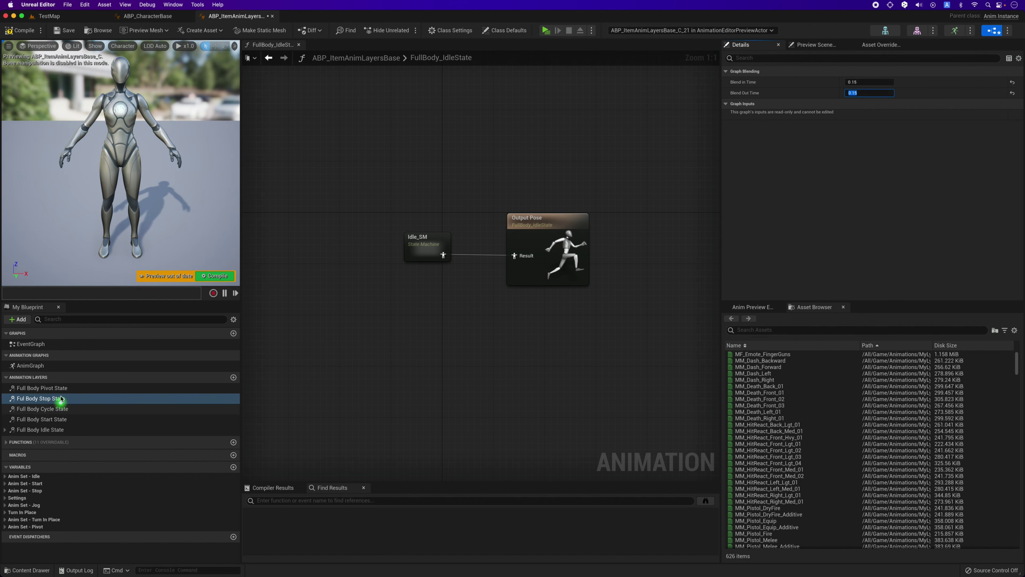
{"action": "left_click", "coordinate": [60, 387]}
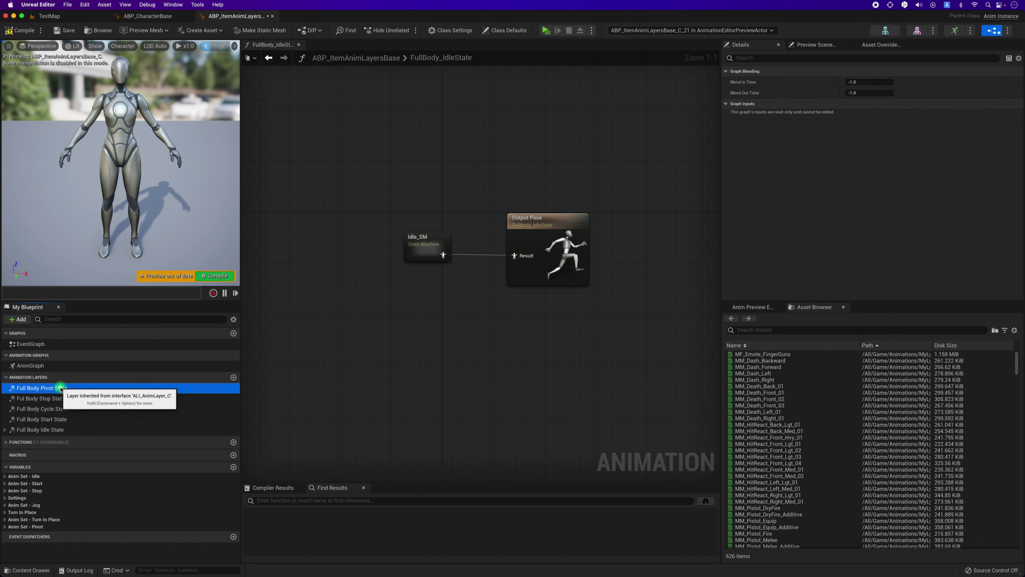
{"action": "left_click", "coordinate": [864, 82]}
{"action": "type", "text": "0.15"}
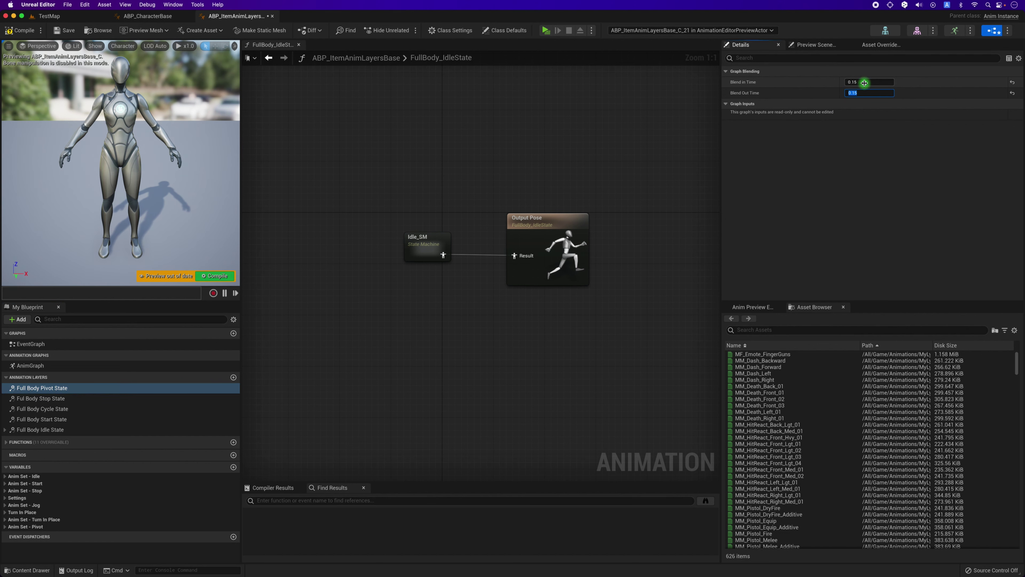
{"action": "left_click", "coordinate": [851, 135]}
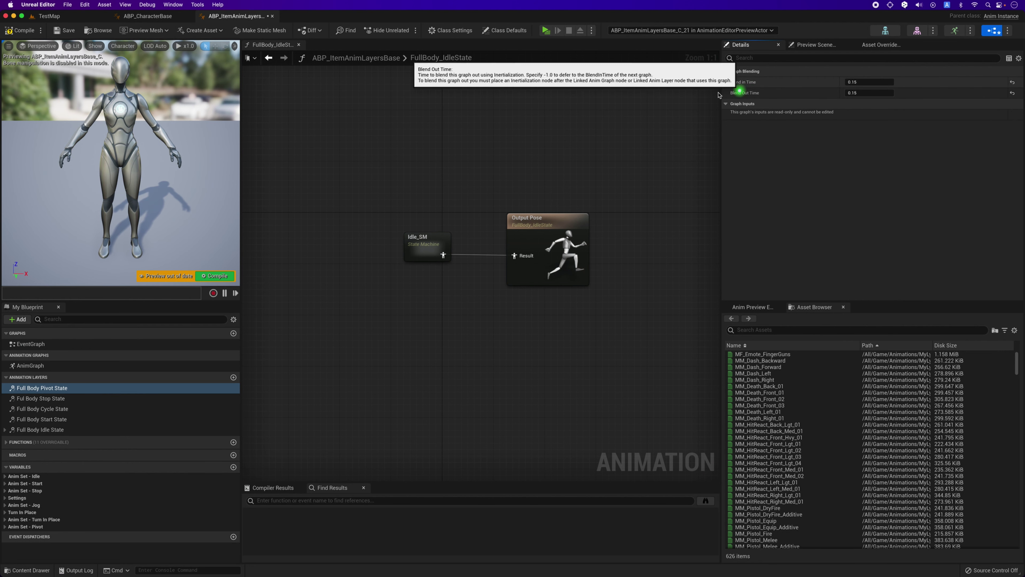
Step: In ABP_CharacterBase's AnimGraph, shift the Inertialization node to sit between Locomotion_SM and Rotate Root Bone
{"action": "left_click", "coordinate": [149, 16]}
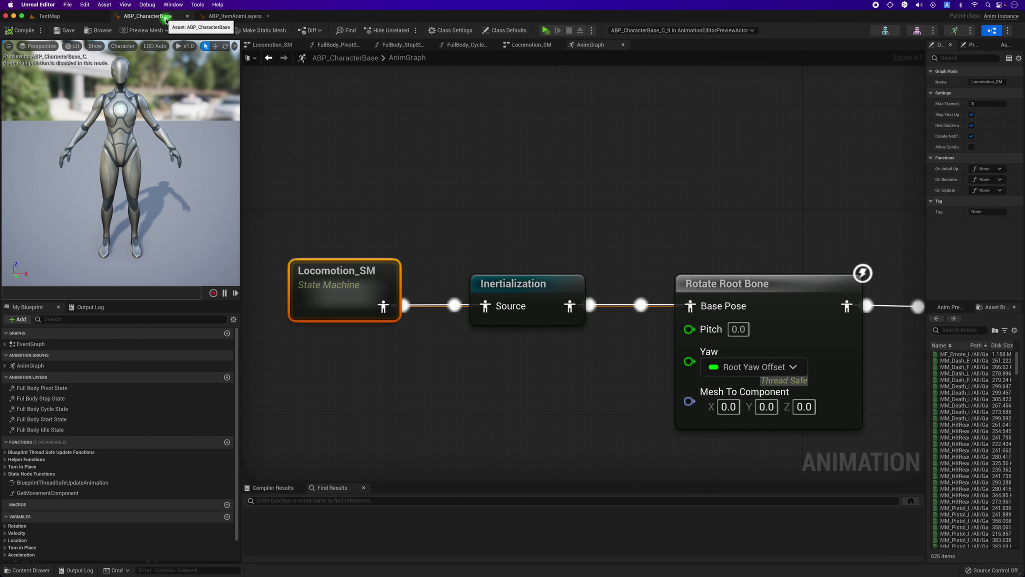
{"action": "left_click_drag", "start_coordinate": [555, 289], "coordinate": [521, 286]}
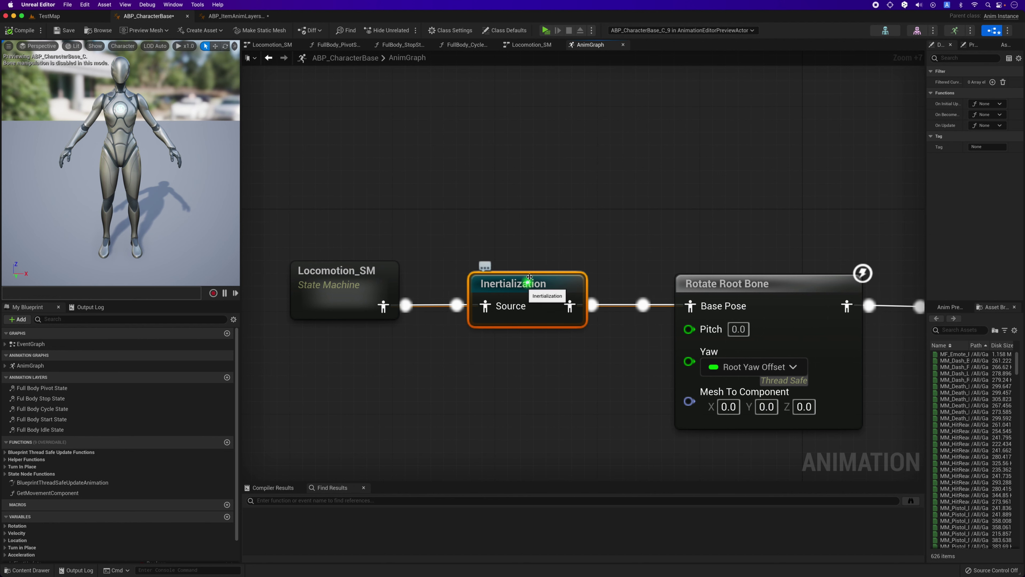
{"action": "left_click_drag", "start_coordinate": [517, 284], "coordinate": [529, 284]}
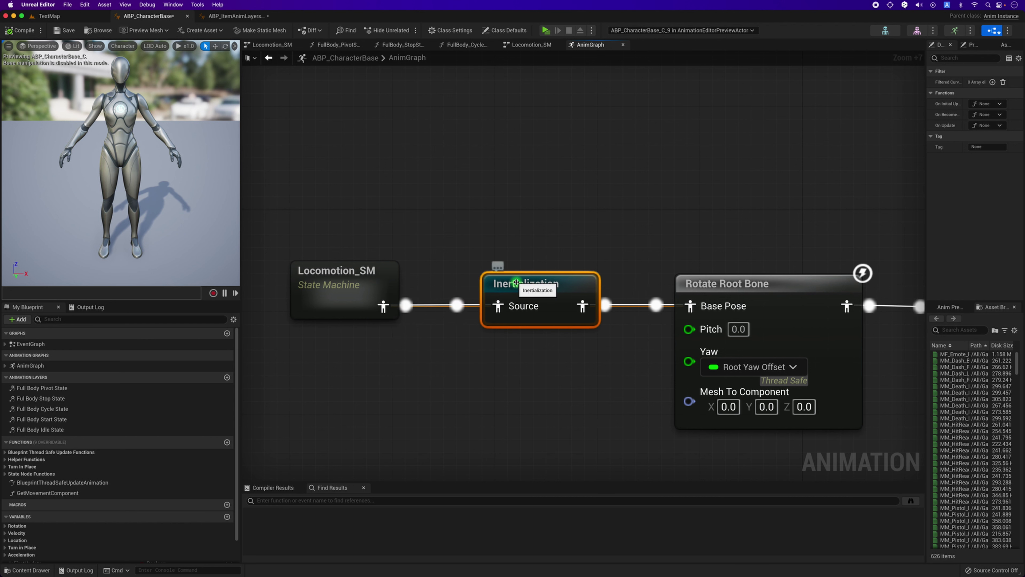
{"action": "left_click_drag", "start_coordinate": [500, 285], "coordinate": [449, 285]}
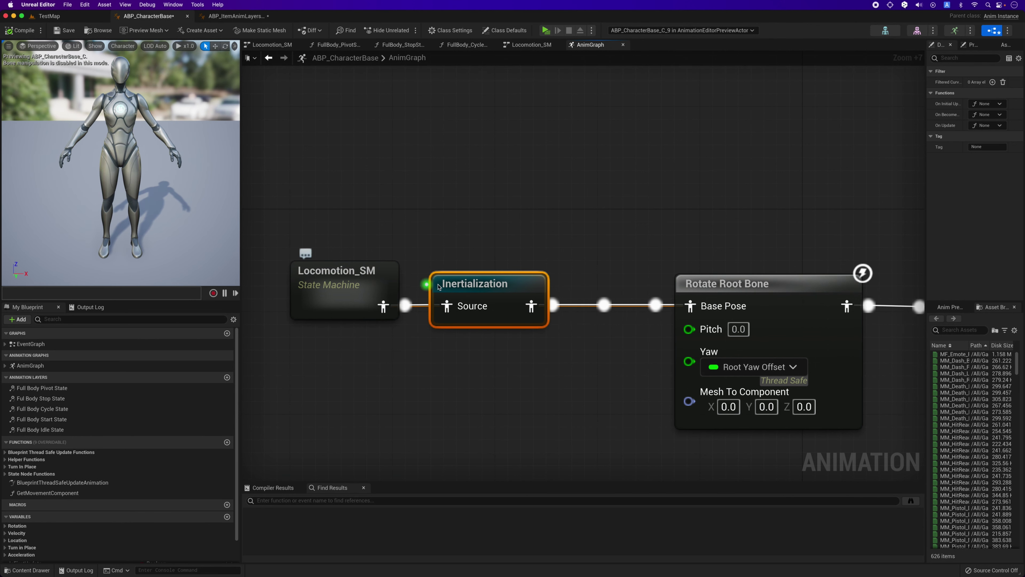
{"action": "left_click_drag", "start_coordinate": [510, 285], "coordinate": [530, 286]}
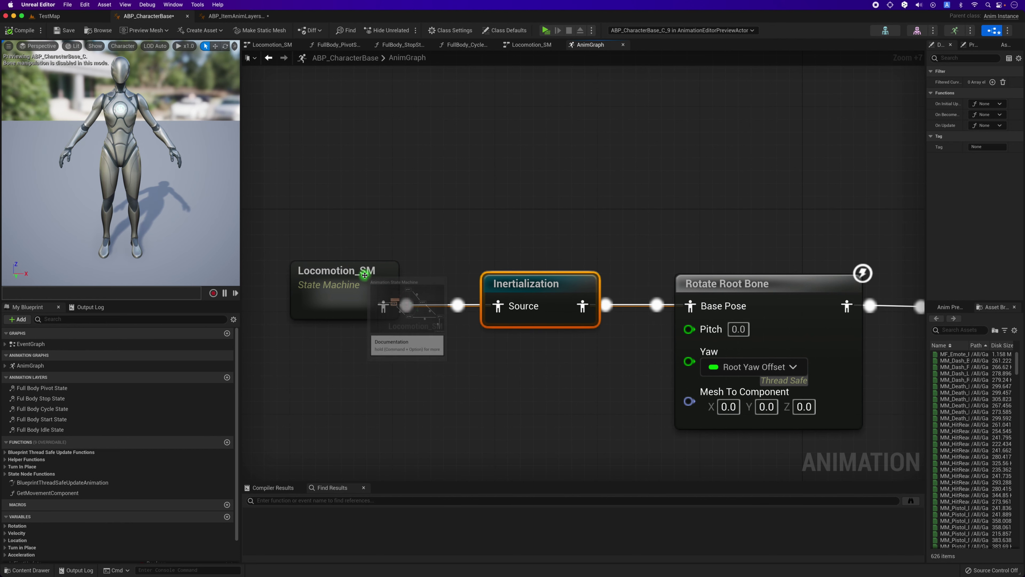
{"action": "left_click", "coordinate": [340, 282]}
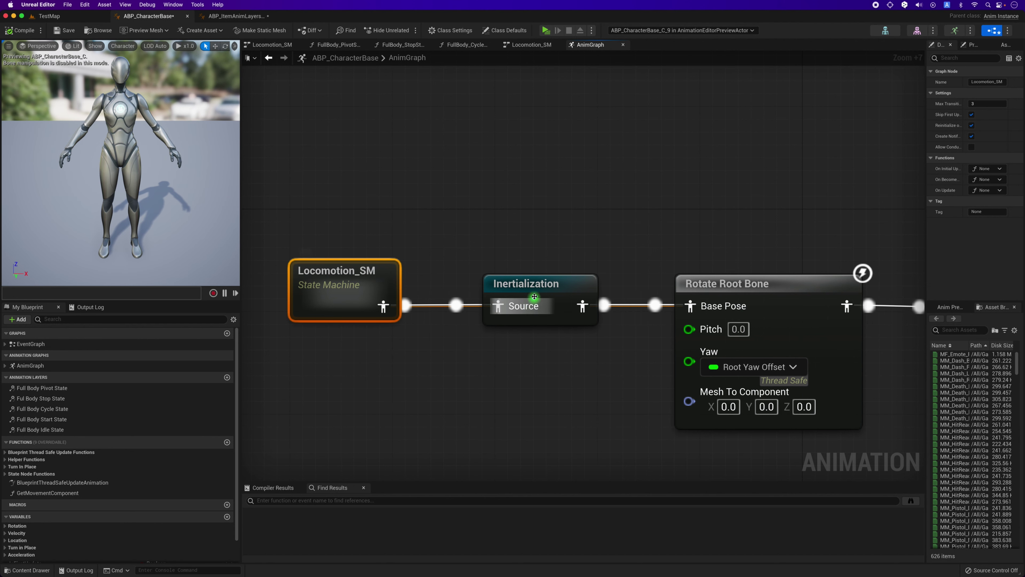
{"action": "left_click_drag", "start_coordinate": [540, 294], "coordinate": [512, 294]}
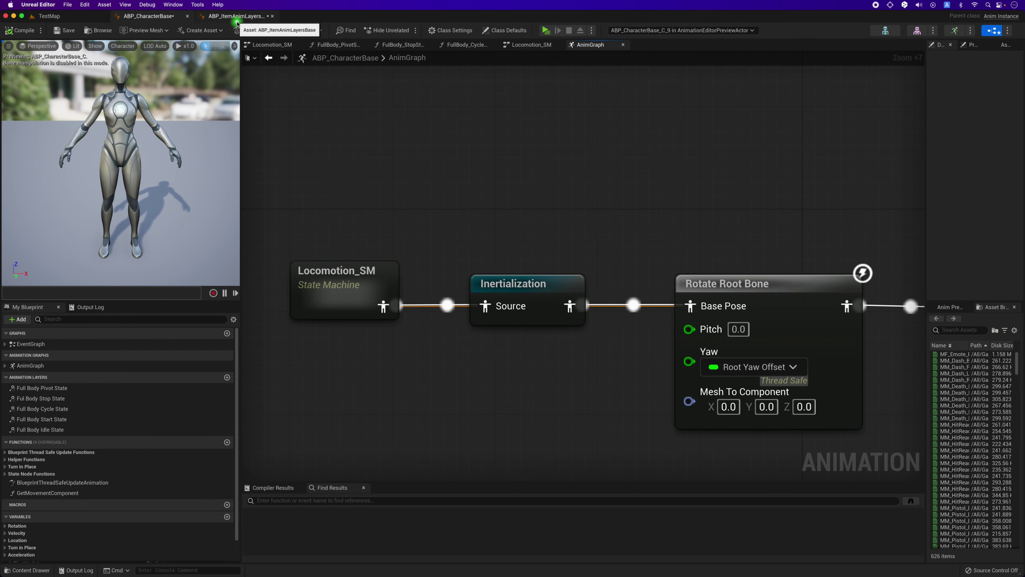
Step: Enable Clamp Result and Interp Result on Stride Warping in the Full Body Pivot State layer
{"action": "left_click", "coordinate": [238, 16]}
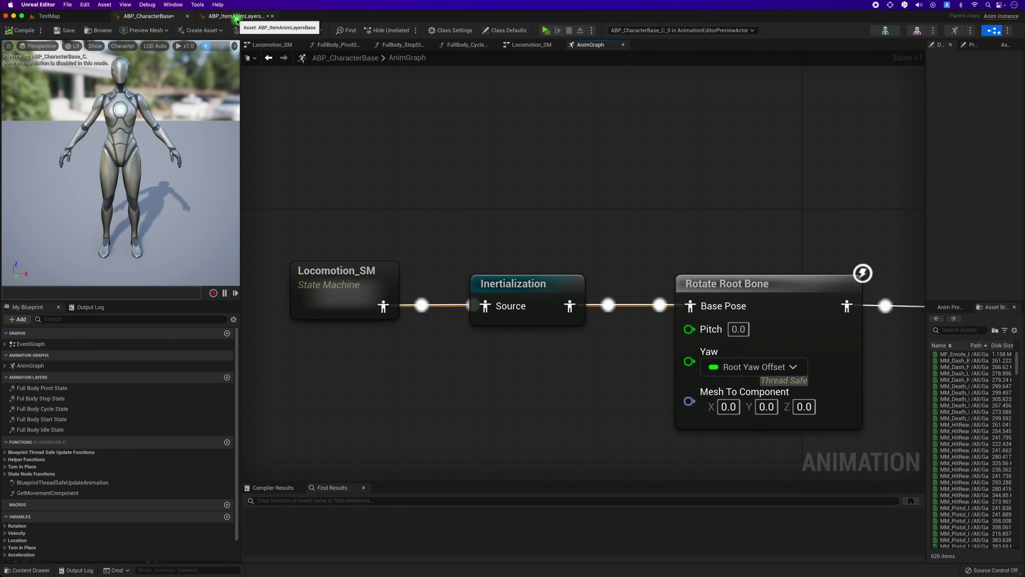
{"action": "double_click", "coordinate": [86, 390]}
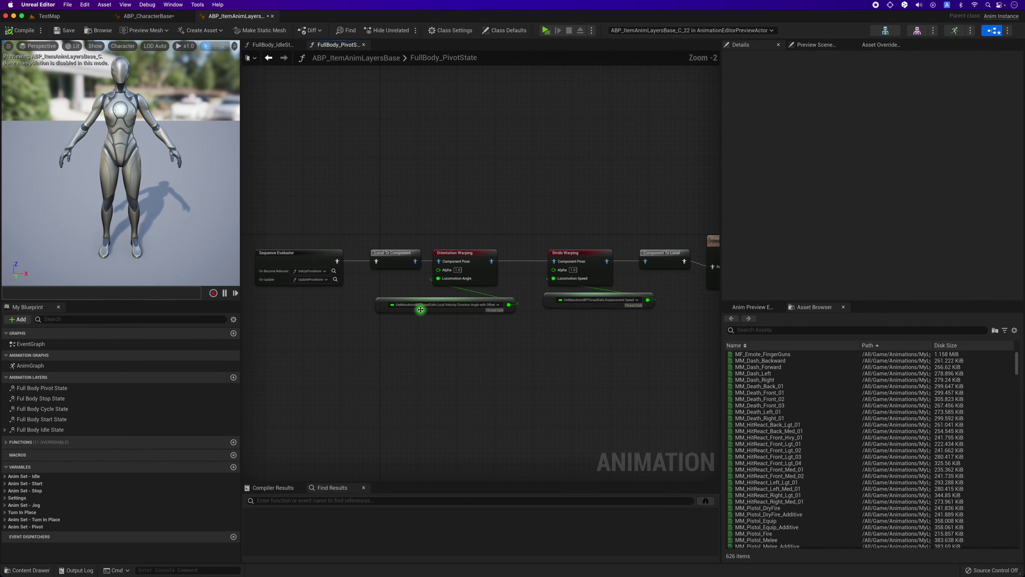
{"action": "left_click", "coordinate": [576, 251]}
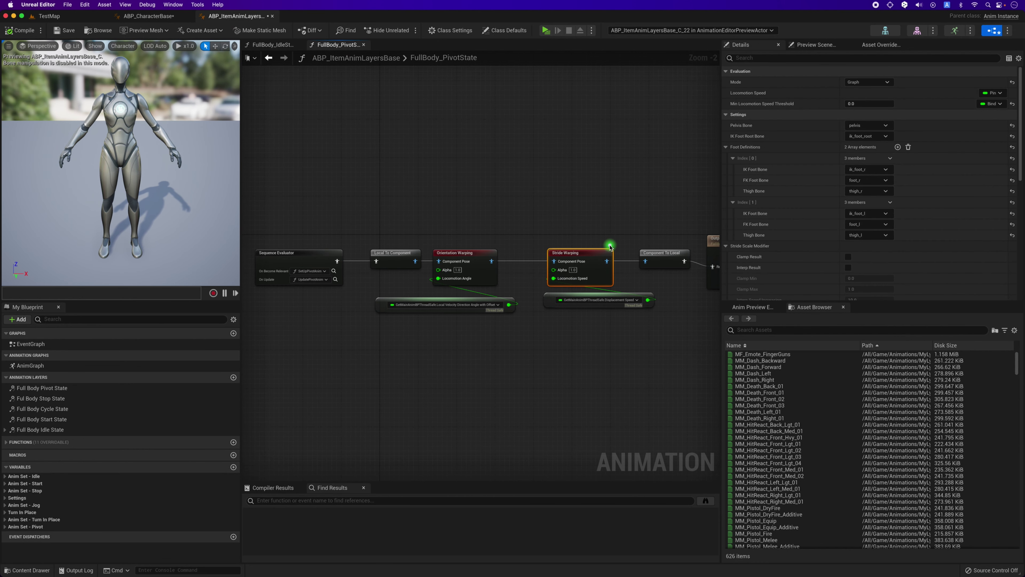
{"action": "scroll", "coordinate": [589, 265], "scroll_direction": "up", "scroll_amount": 5}
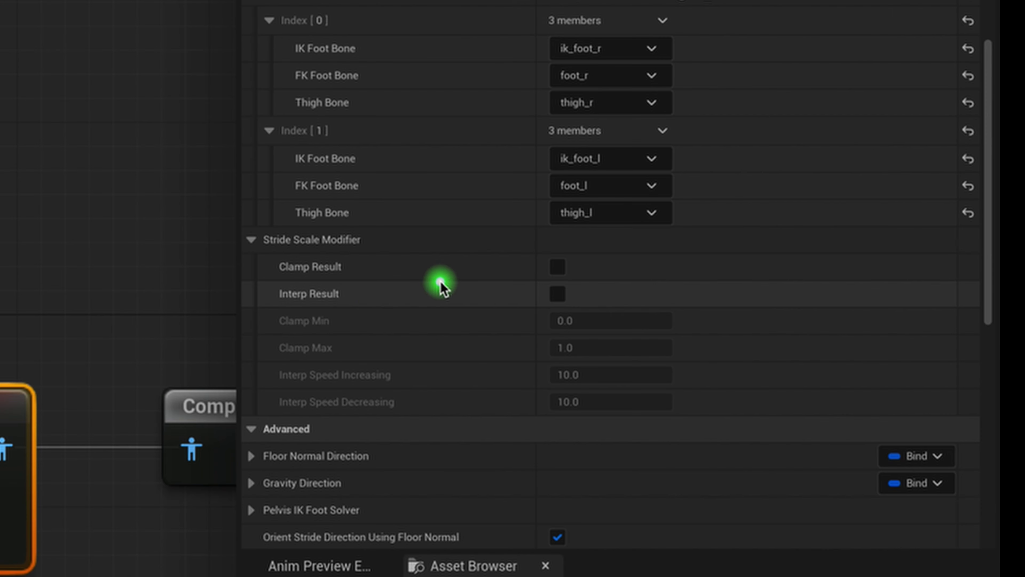
{"action": "left_click", "coordinate": [561, 292]}
{"action": "left_click", "coordinate": [559, 265]}
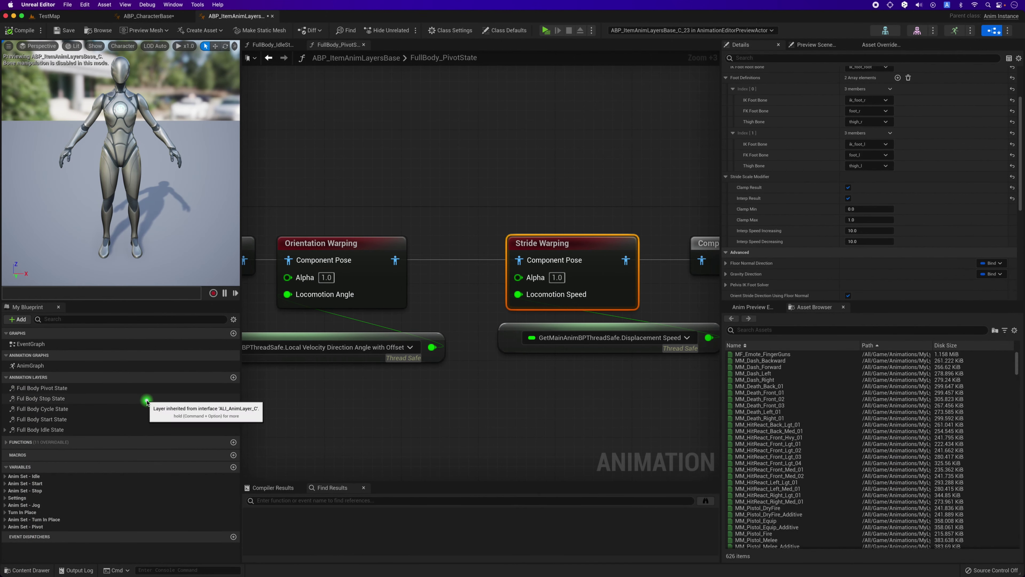
Step: Enable Clamp Result and Interp Result on Stride Warping in the Cycle and Start state layers
{"action": "left_click", "coordinate": [147, 399]}
{"action": "double_click", "coordinate": [42, 409]}
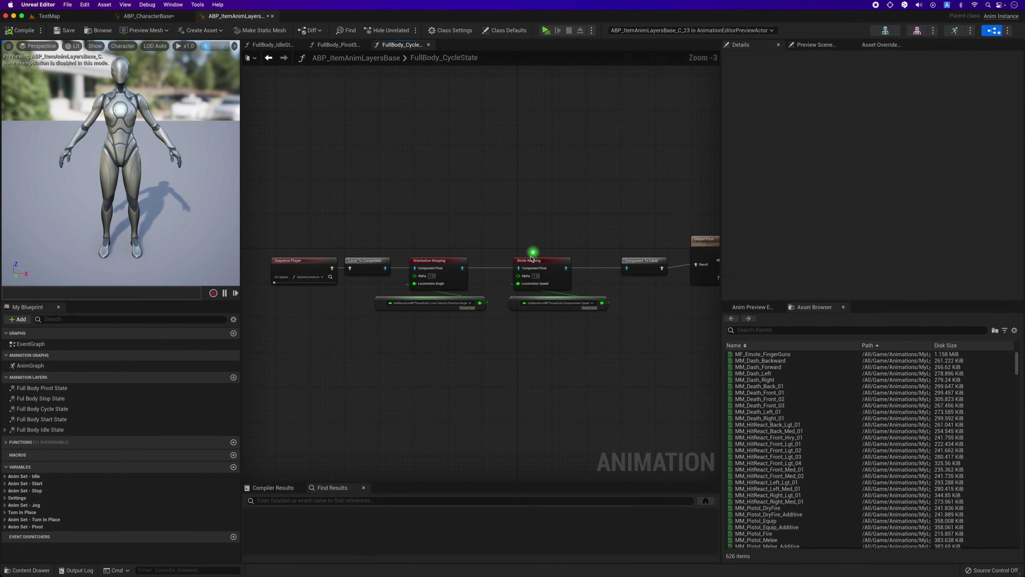
{"action": "left_click", "coordinate": [524, 264]}
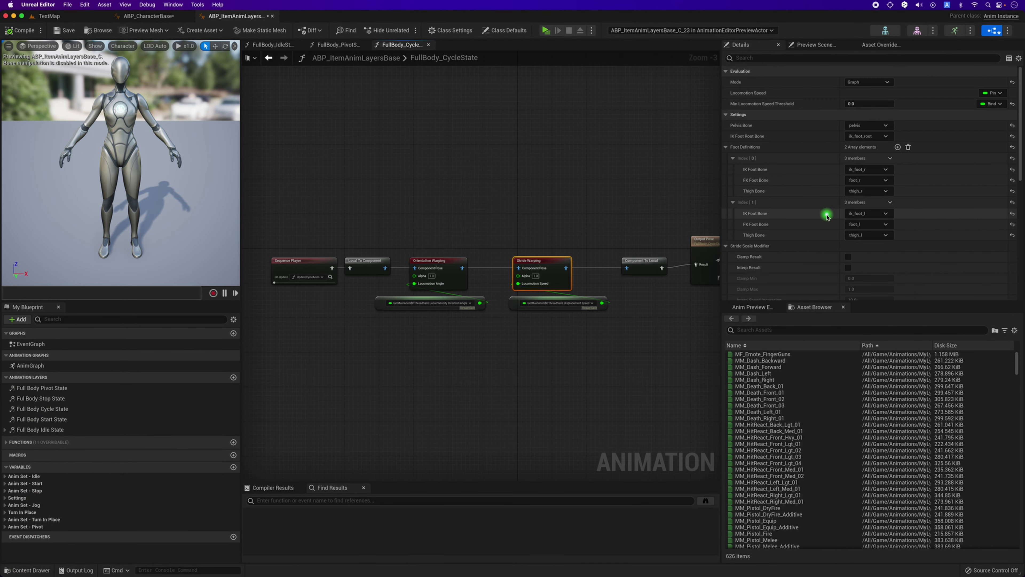
{"action": "left_click", "coordinate": [848, 256]}
{"action": "left_click", "coordinate": [850, 268]}
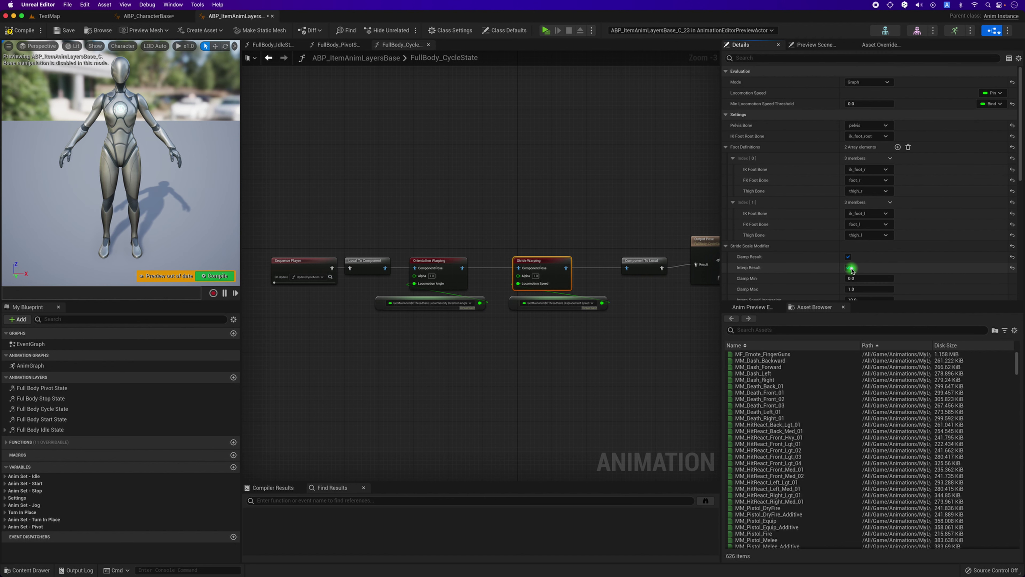
{"action": "left_click", "coordinate": [89, 418]}
{"action": "double_click", "coordinate": [88, 418]}
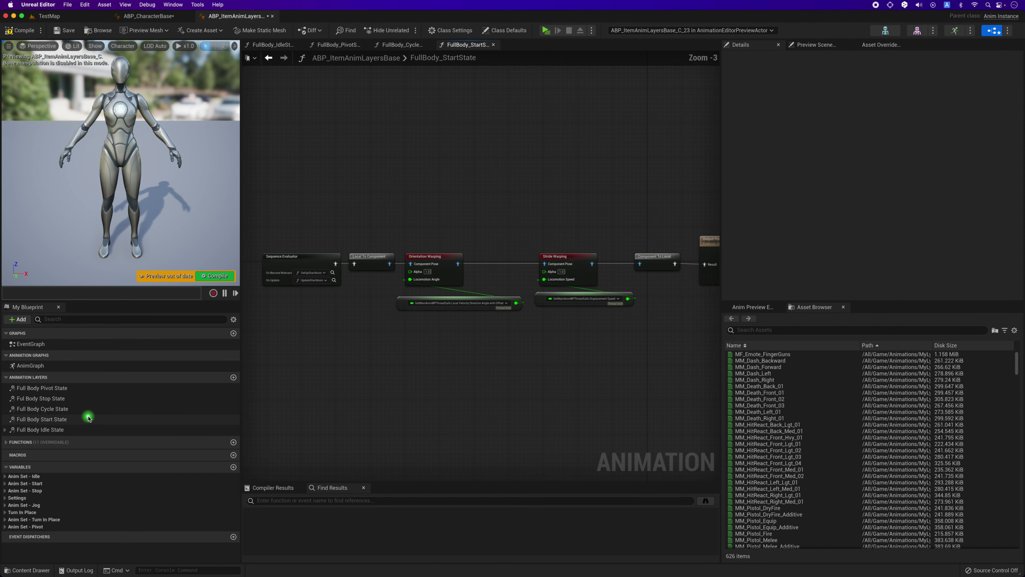
{"action": "left_click", "coordinate": [550, 258]}
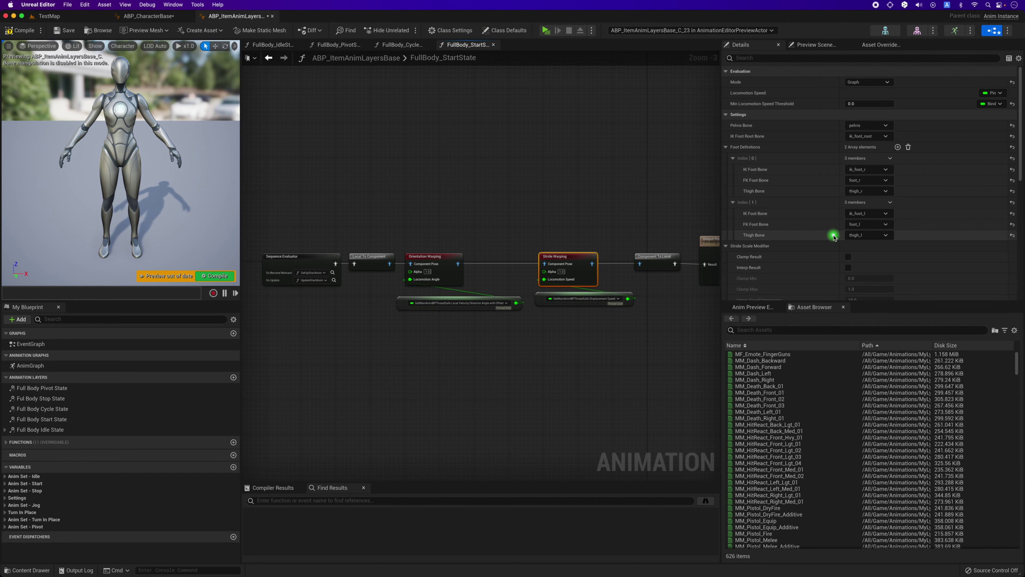
{"action": "left_click", "coordinate": [848, 257]}
{"action": "left_click", "coordinate": [847, 267]}
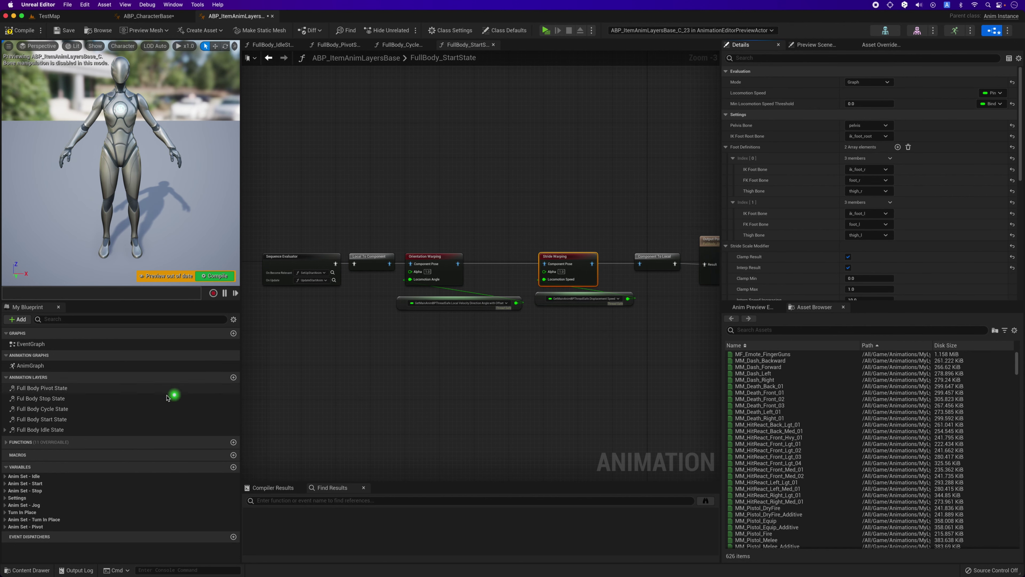
Step: Play-test the character running forward with W, then return to ABP_CharacterBase's AnimGraph
{"action": "left_click", "coordinate": [546, 30]}
{"action": "key", "text": "w"}
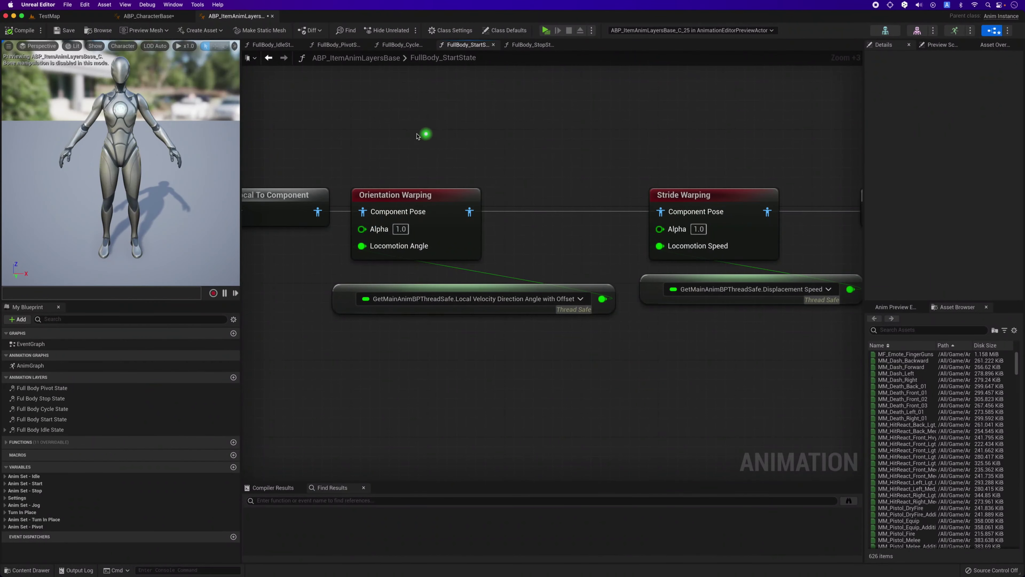
{"action": "left_click_drag", "start_coordinate": [483, 200], "coordinate": [693, 348]}
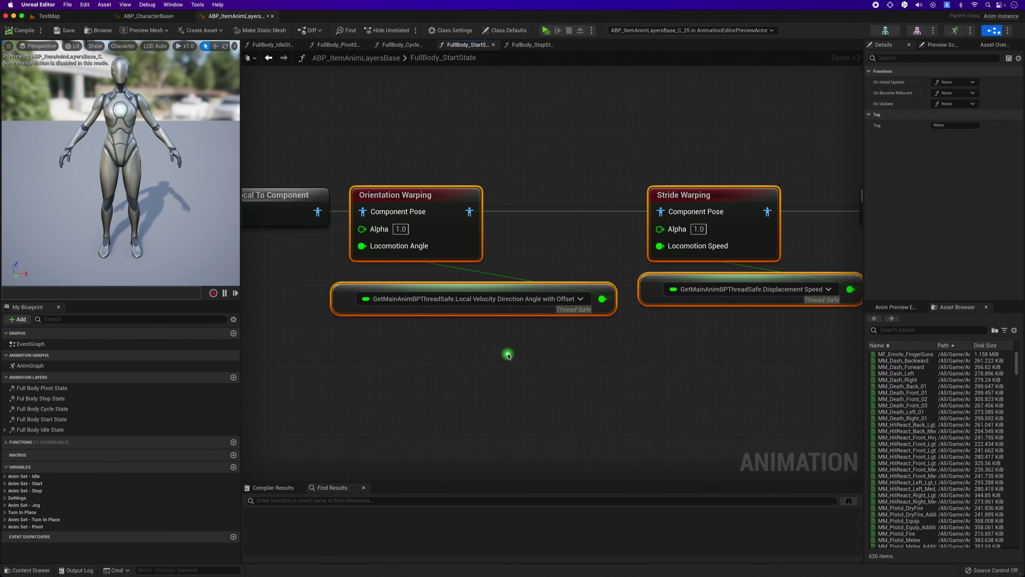
{"action": "left_click", "coordinate": [336, 133]}
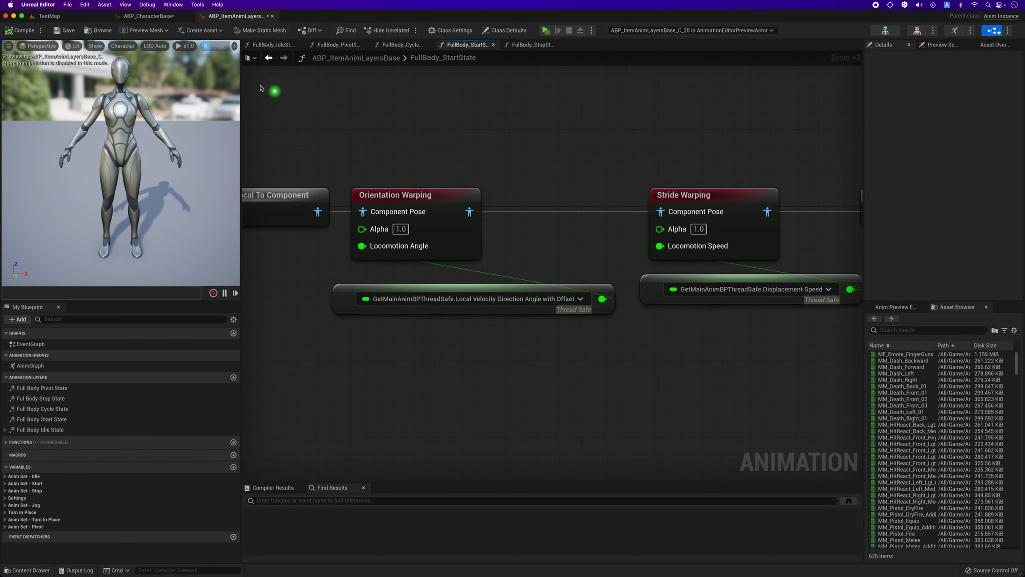
{"action": "left_click", "coordinate": [149, 16]}
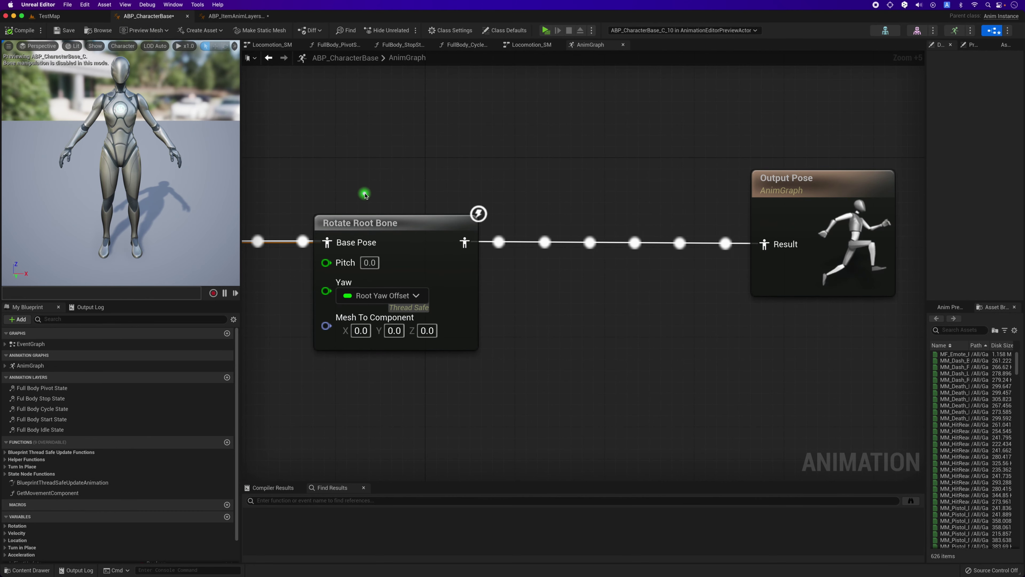
Step: Add a Leg IK node to ABP_CharacterBase's AnimGraph by searching 'leg'
{"action": "scroll", "coordinate": [367, 194], "scroll_direction": "down", "scroll_amount": 3}
{"action": "right_click_drag", "start_coordinate": [627, 161], "coordinate": [492, 170]}
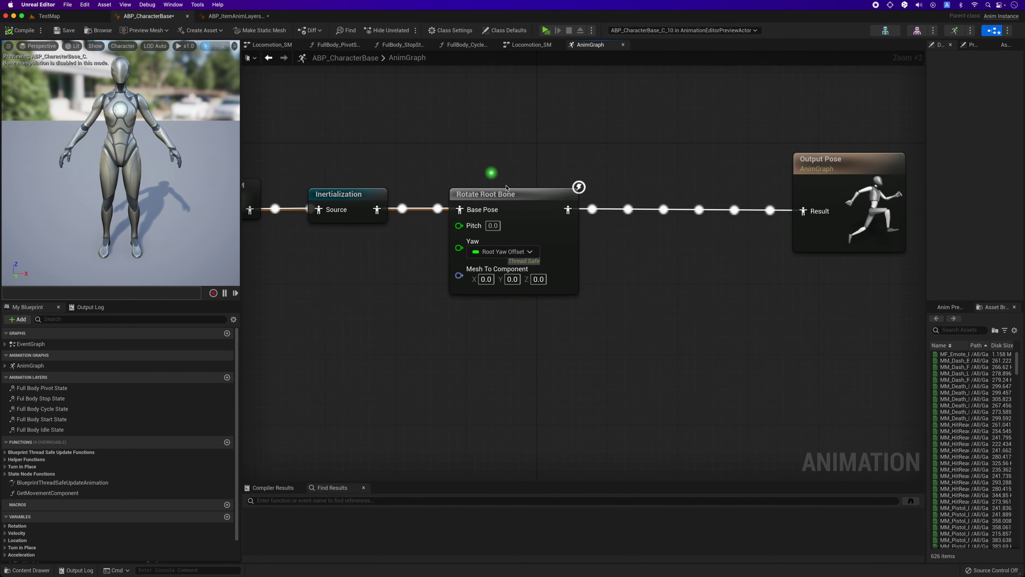
{"action": "scroll", "coordinate": [619, 230], "scroll_direction": "up", "scroll_amount": 5}
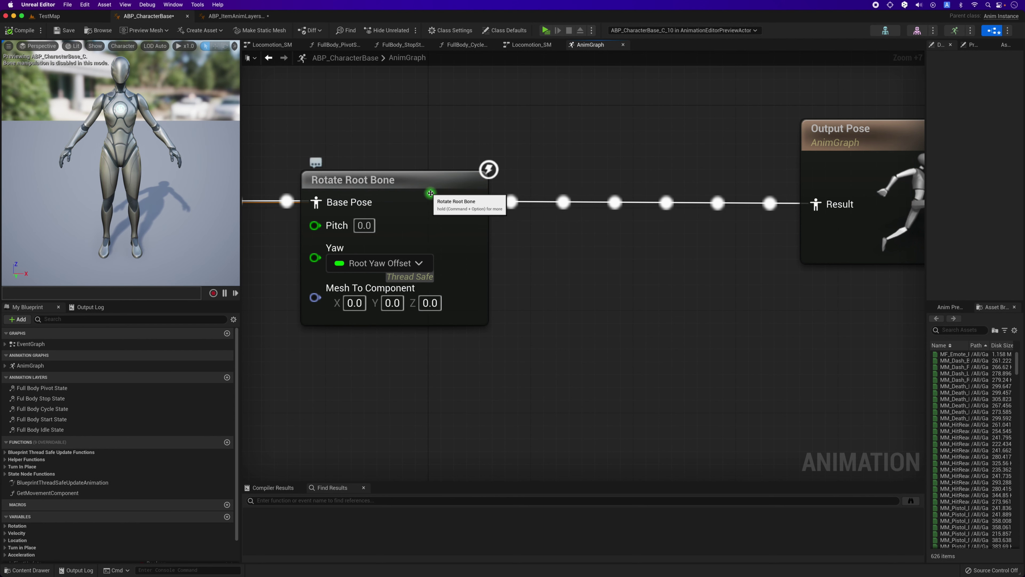
{"action": "right_click", "coordinate": [518, 247]}
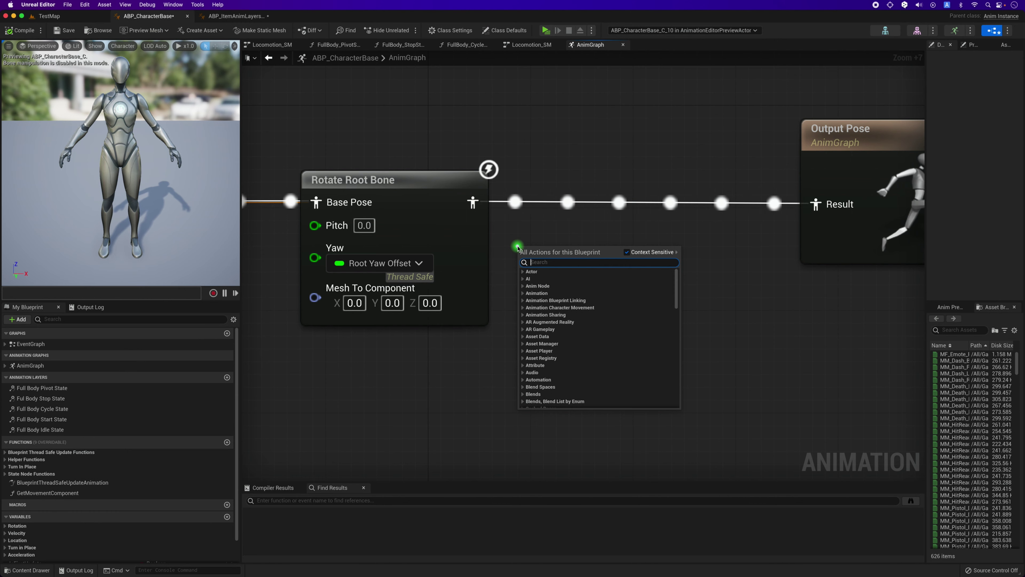
{"action": "type", "text": "f"}
{"action": "key", "text": "BackSpace"}
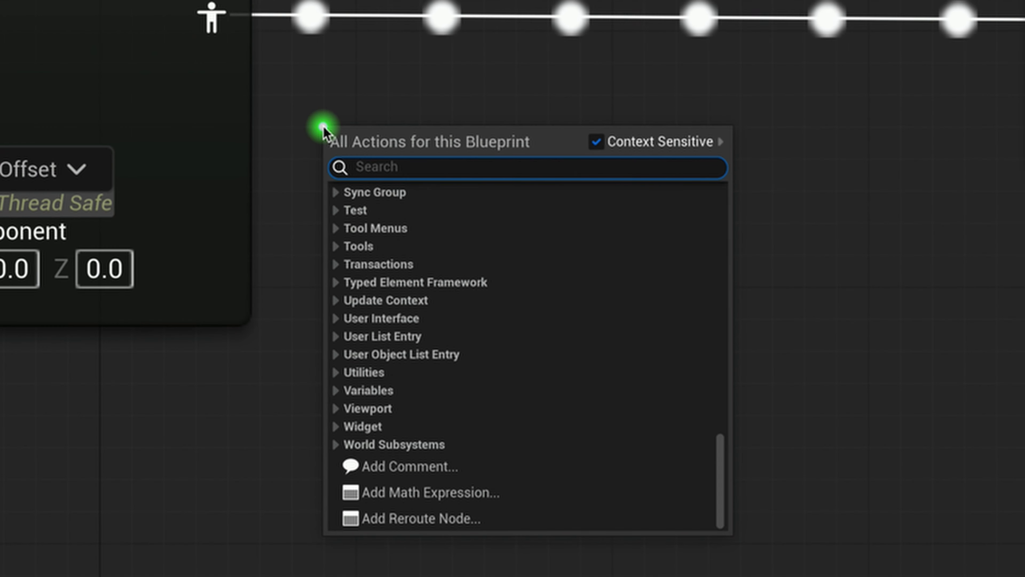
{"action": "type", "text": "leg"}
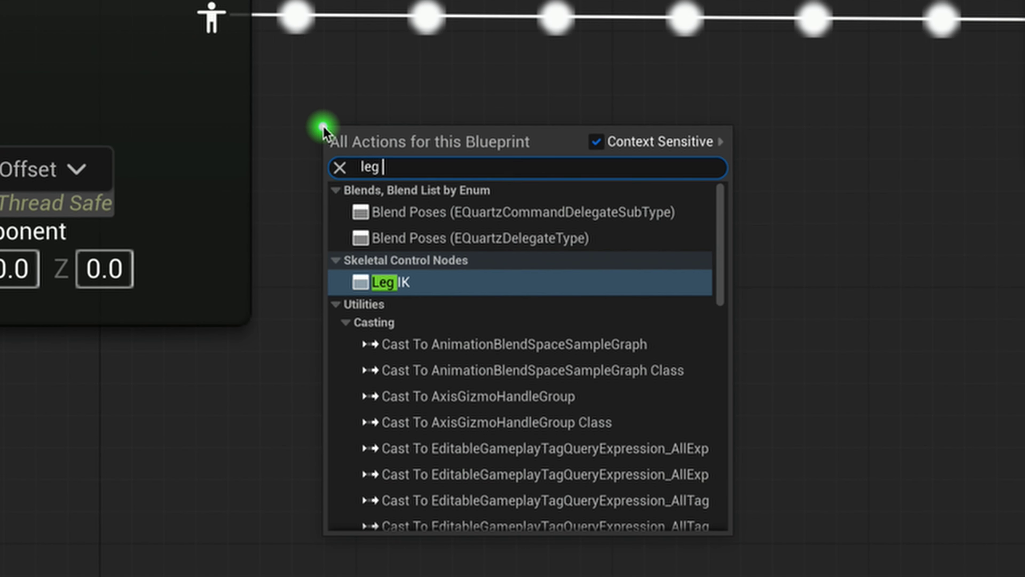
{"action": "left_click", "coordinate": [424, 283]}
Step: Wire Leg IK between Rotate Root Bone and Output Pose, arranging the Component To Local conversion node
{"action": "left_click", "coordinate": [511, 162]}
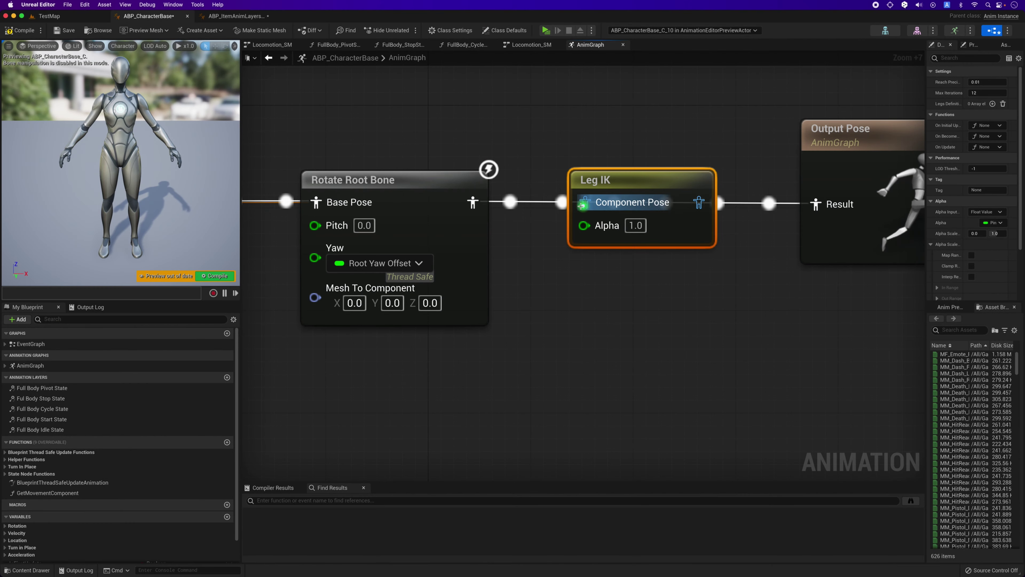
{"action": "left_click_drag", "start_coordinate": [523, 206], "coordinate": [474, 202]}
{"action": "left_click_drag", "start_coordinate": [699, 202], "coordinate": [806, 202]}
{"action": "scroll", "coordinate": [827, 194], "scroll_direction": "down", "scroll_amount": 5}
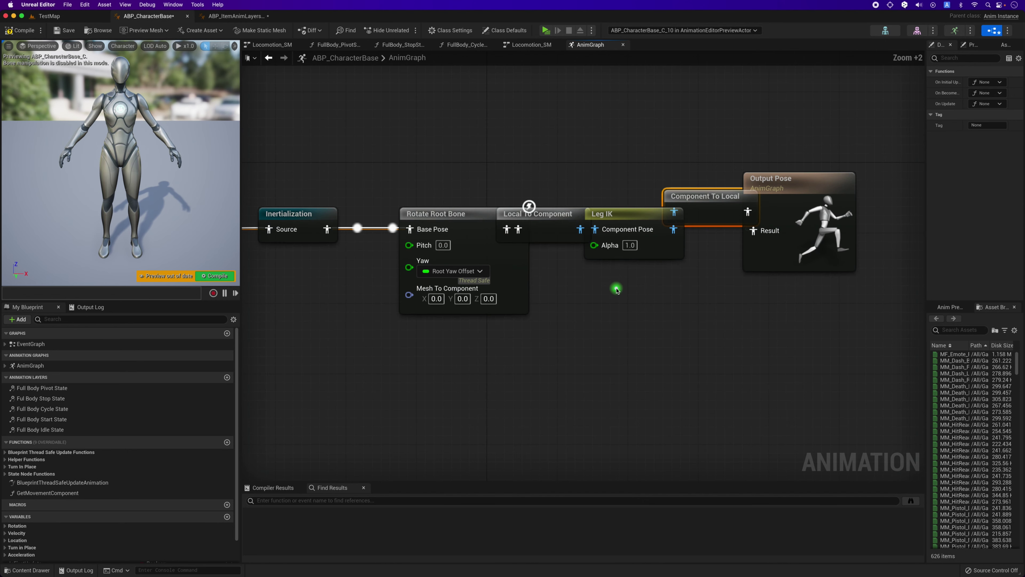
{"action": "left_click_drag", "start_coordinate": [711, 196], "coordinate": [744, 203]}
{"action": "right_click_drag", "start_coordinate": [750, 214], "coordinate": [543, 200]}
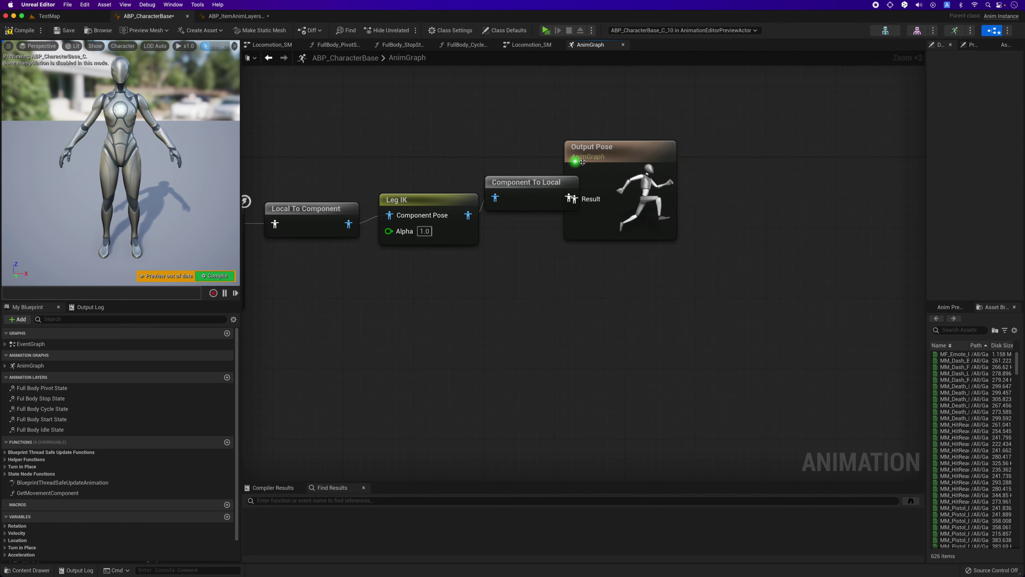
{"action": "left_click", "coordinate": [654, 185]}
{"action": "scroll", "coordinate": [464, 202], "scroll_direction": "up", "scroll_amount": 5}
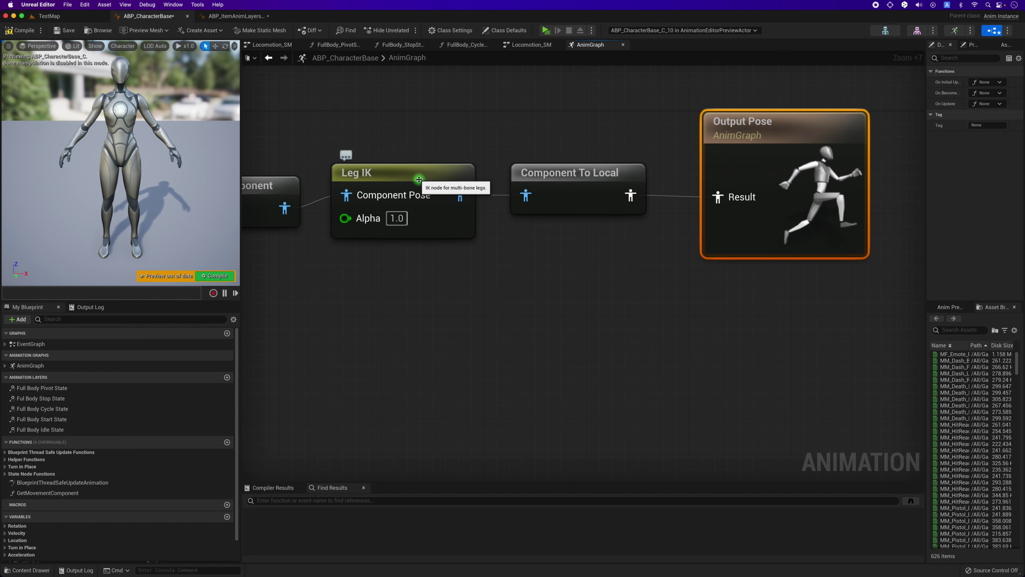
{"action": "left_click", "coordinate": [385, 173]}
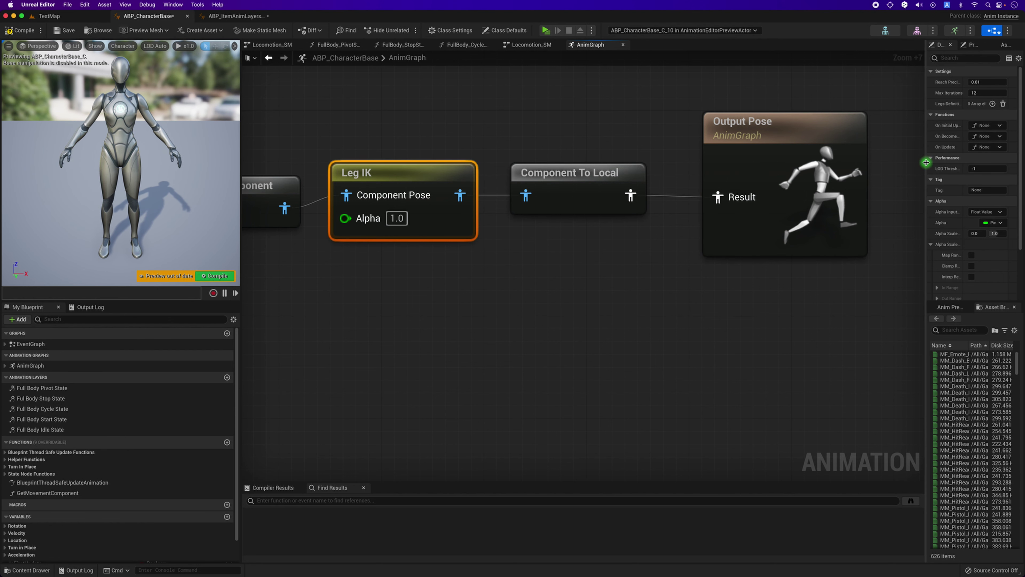
{"action": "left_click_drag", "start_coordinate": [924, 166], "coordinate": [652, 193]}
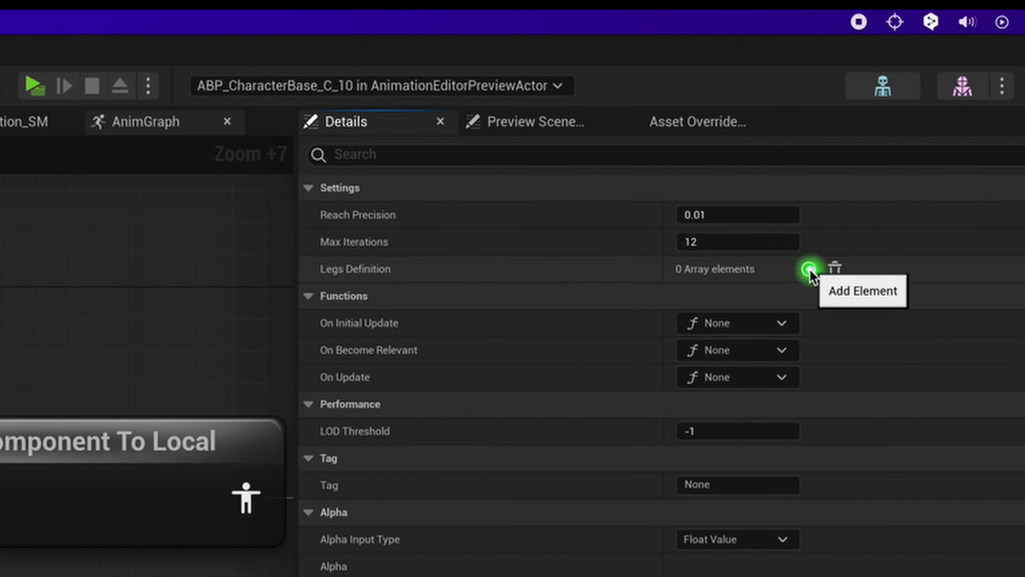
Step: Add a first leg definition with IK foot ik_foot_l, FK foot foot_l and hinge axis Z
{"action": "left_click", "coordinate": [809, 269]}
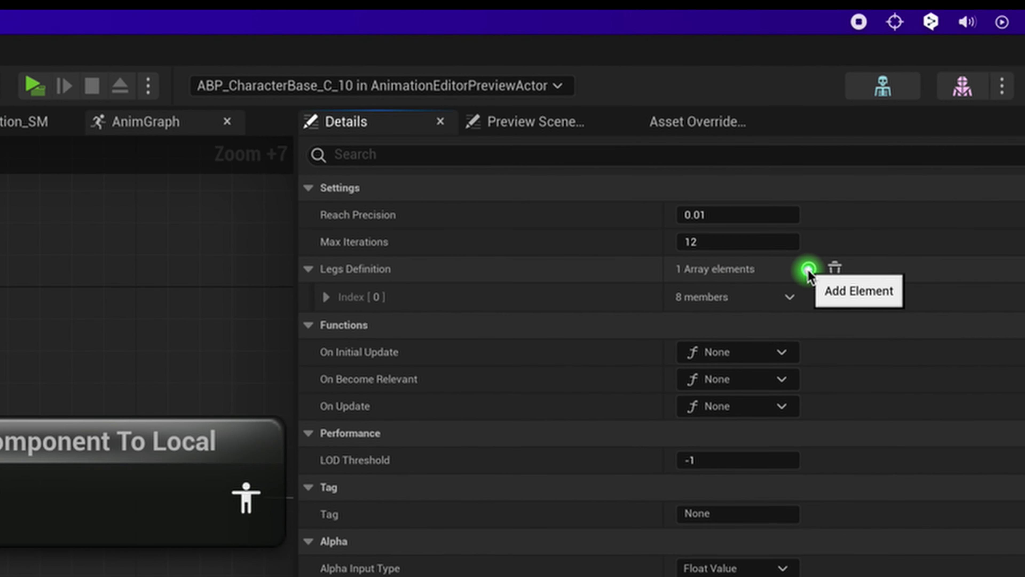
{"action": "left_click", "coordinate": [329, 303]}
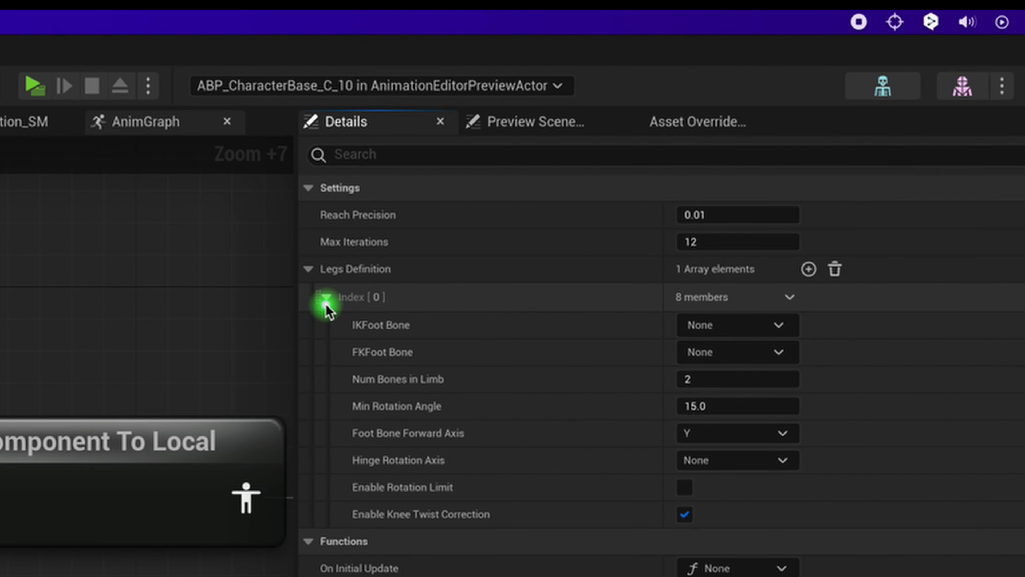
{"action": "left_click", "coordinate": [716, 328]}
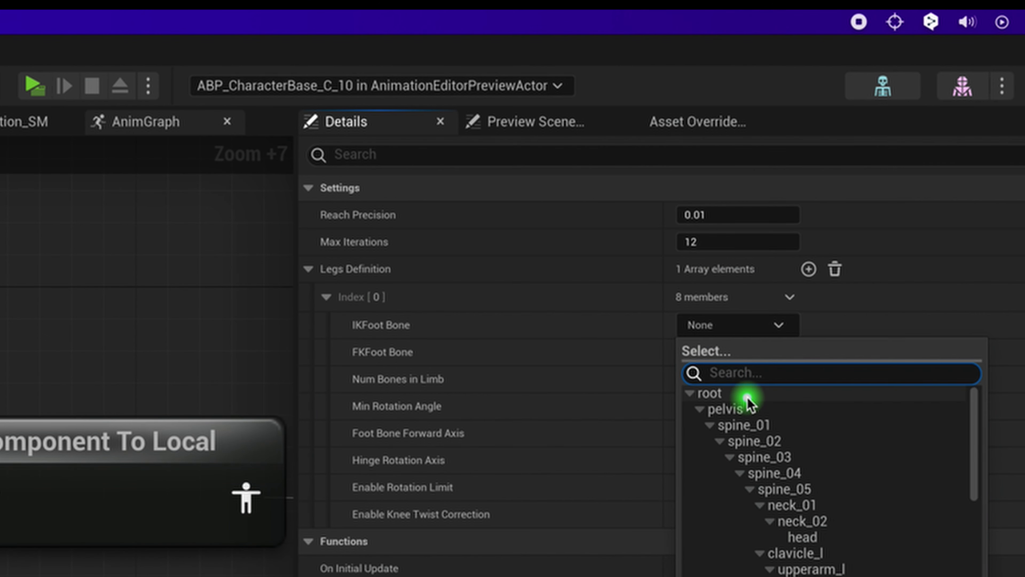
{"action": "type", "text": "ik f"}
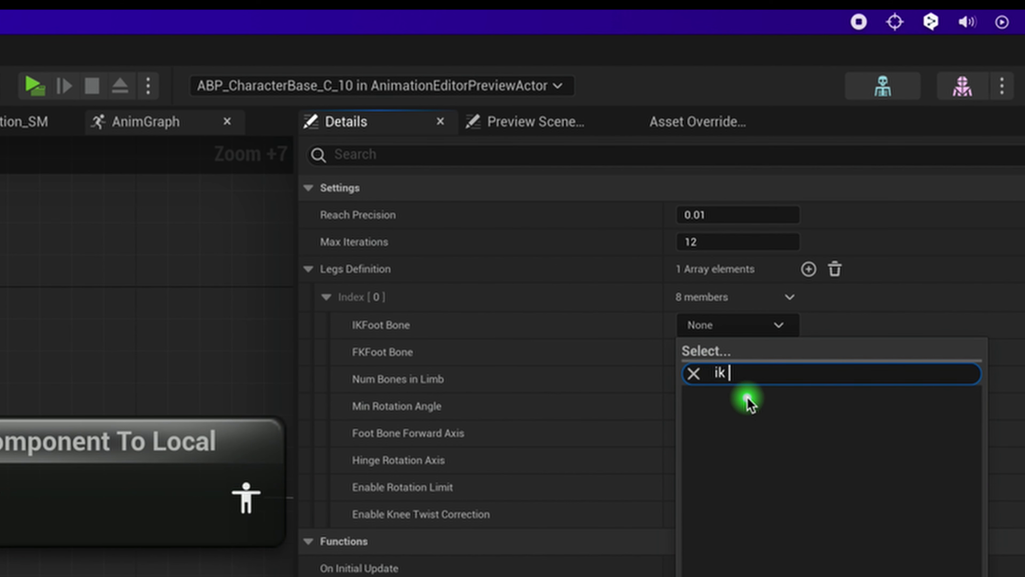
{"action": "key", "text": "BackSpace"}
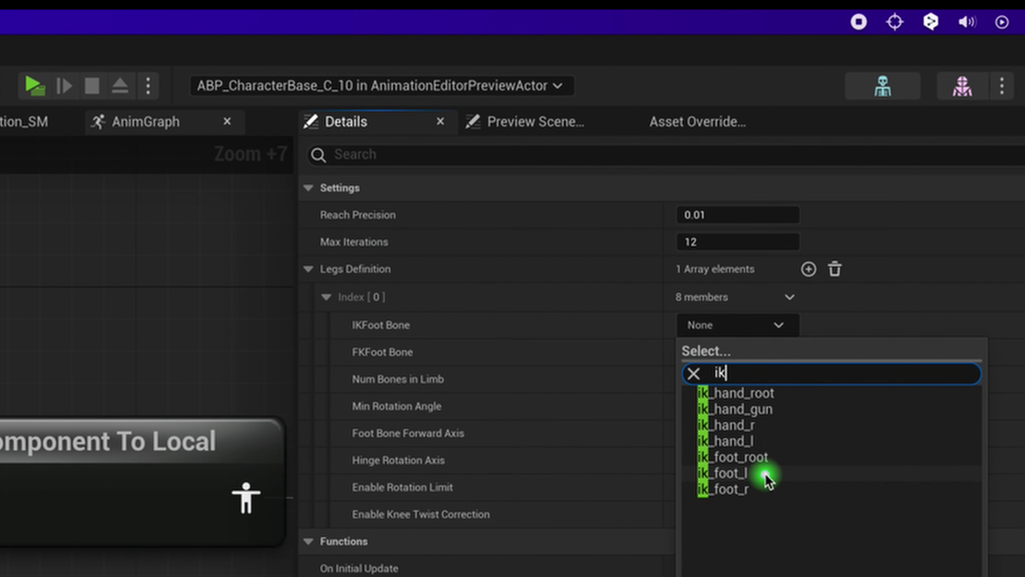
{"action": "left_click", "coordinate": [775, 475]}
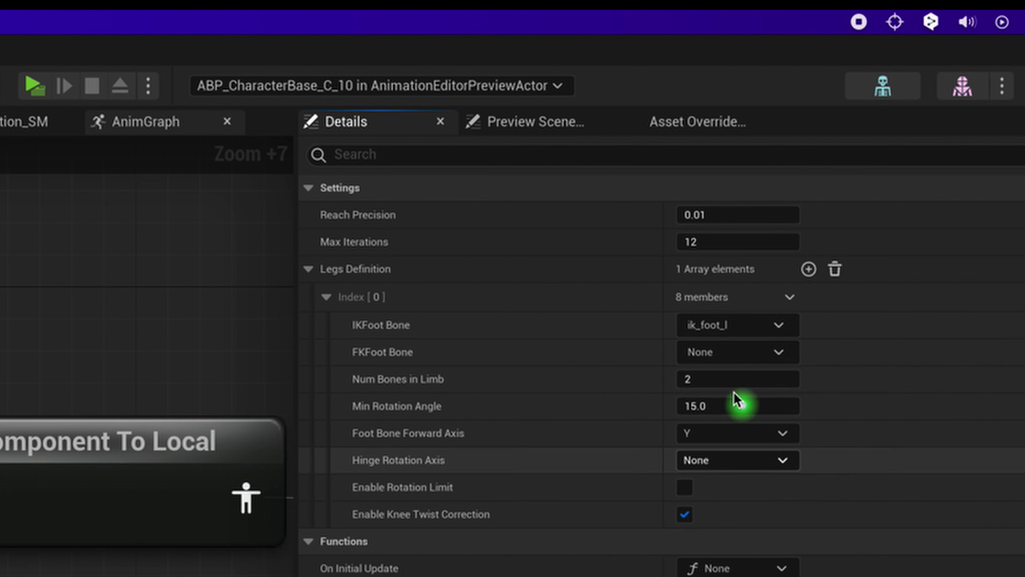
{"action": "left_click", "coordinate": [716, 350]}
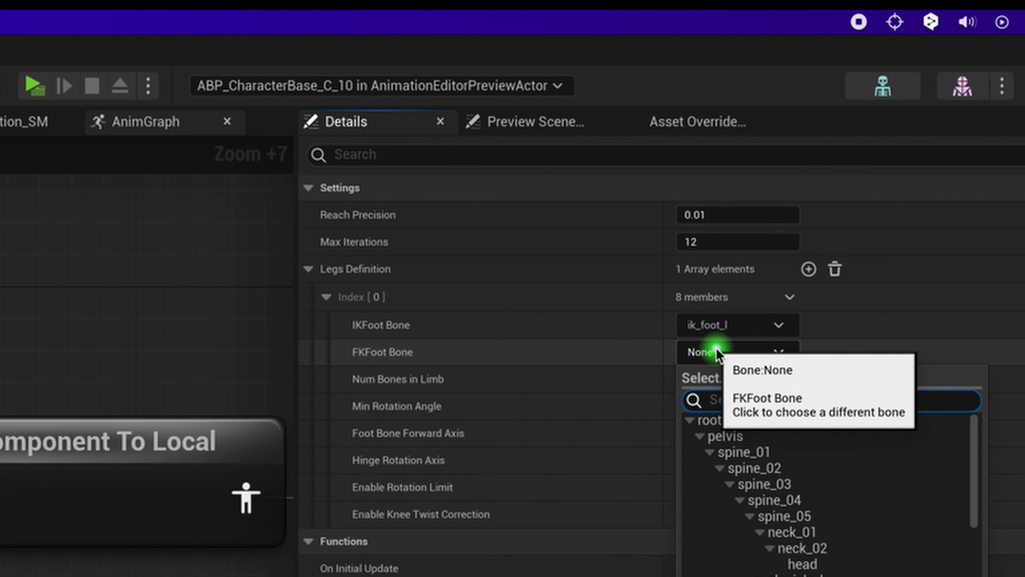
{"action": "type", "text": "foot"}
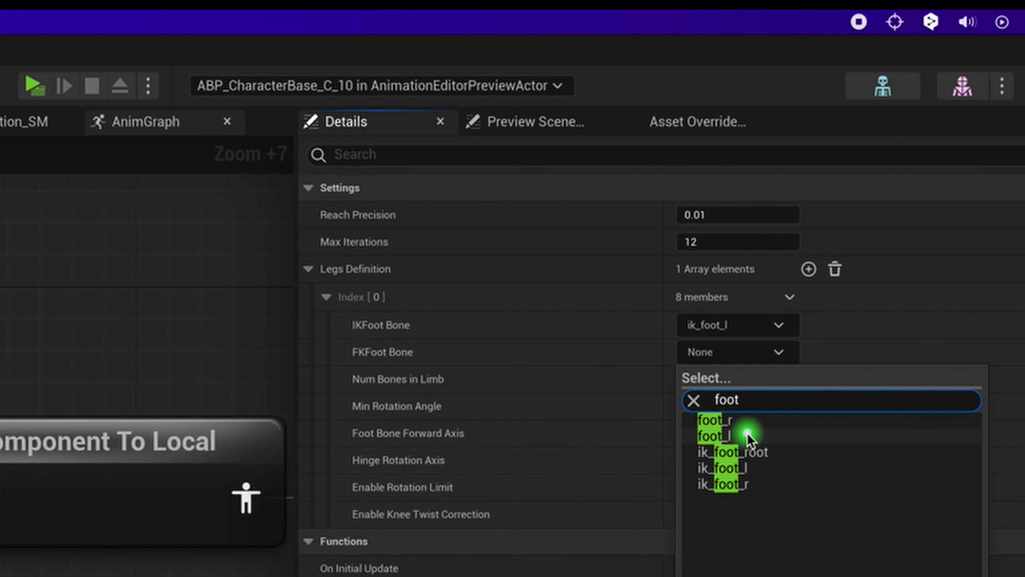
{"action": "left_click", "coordinate": [747, 434]}
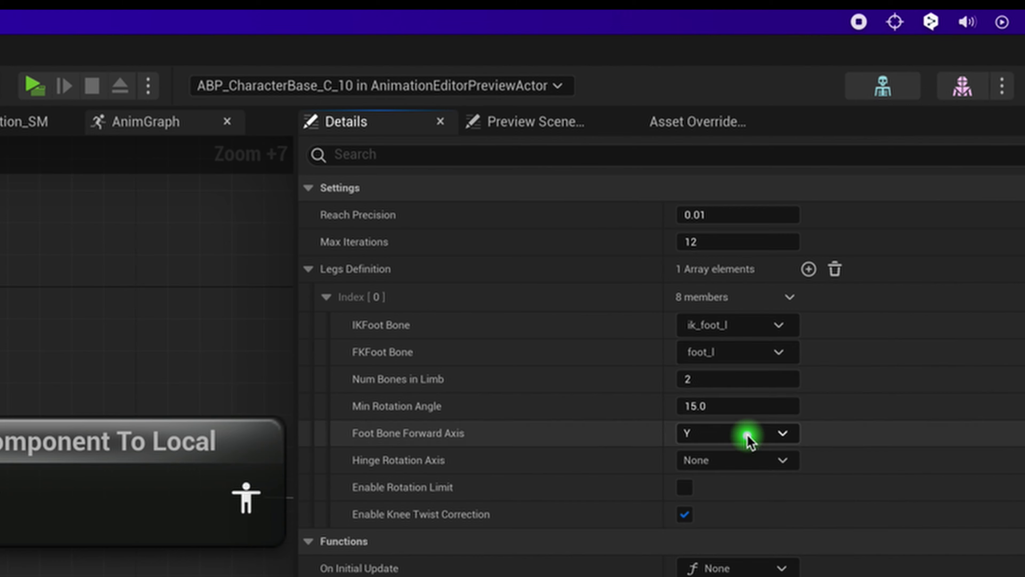
{"action": "left_click", "coordinate": [694, 465]}
{"action": "left_click", "coordinate": [710, 536]}
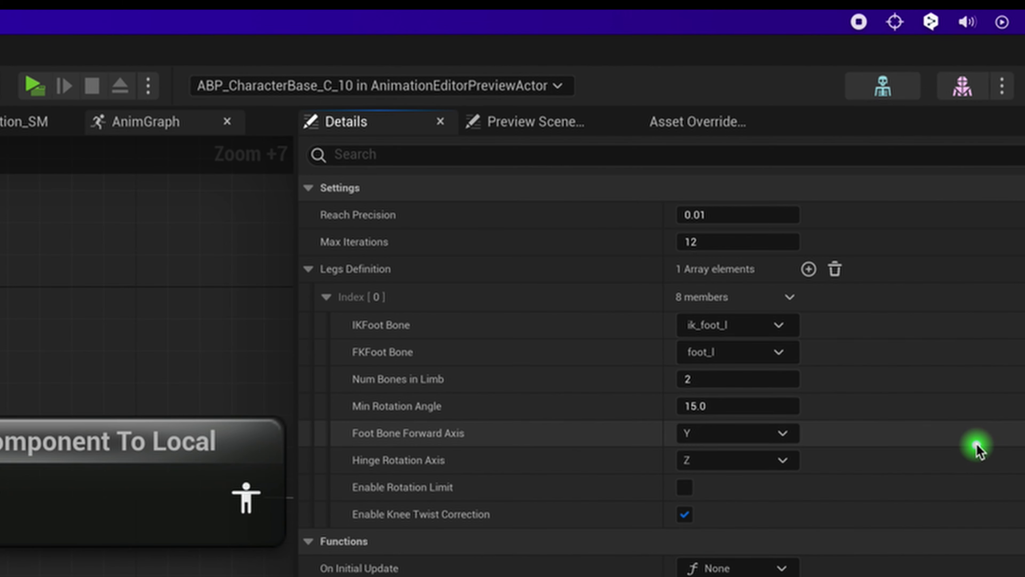
Step: Add a second leg with IK foot ik_foot_r and FK foot foot_r, and set its hinge axis
{"action": "left_click", "coordinate": [808, 269]}
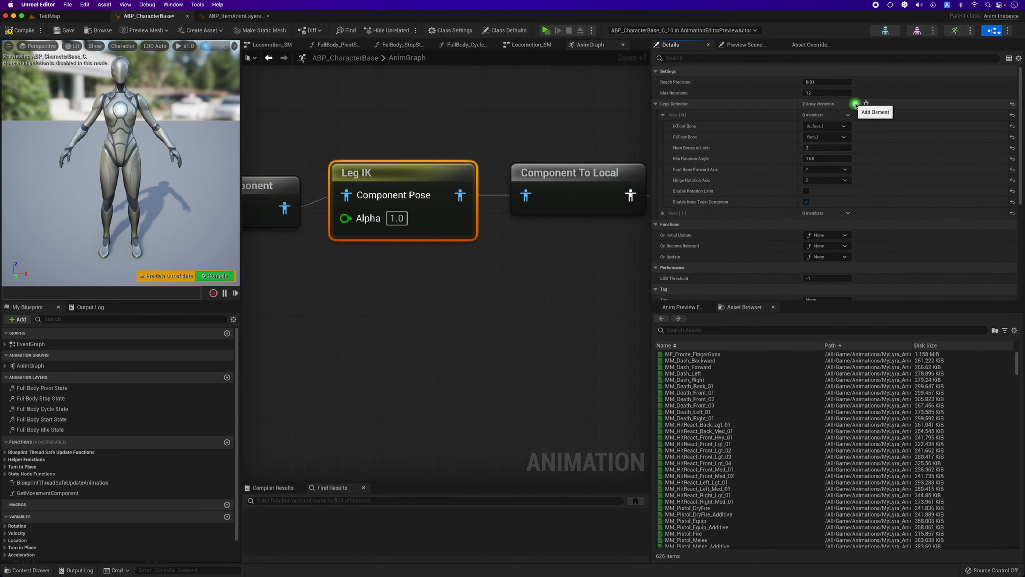
{"action": "left_click", "coordinate": [662, 213]}
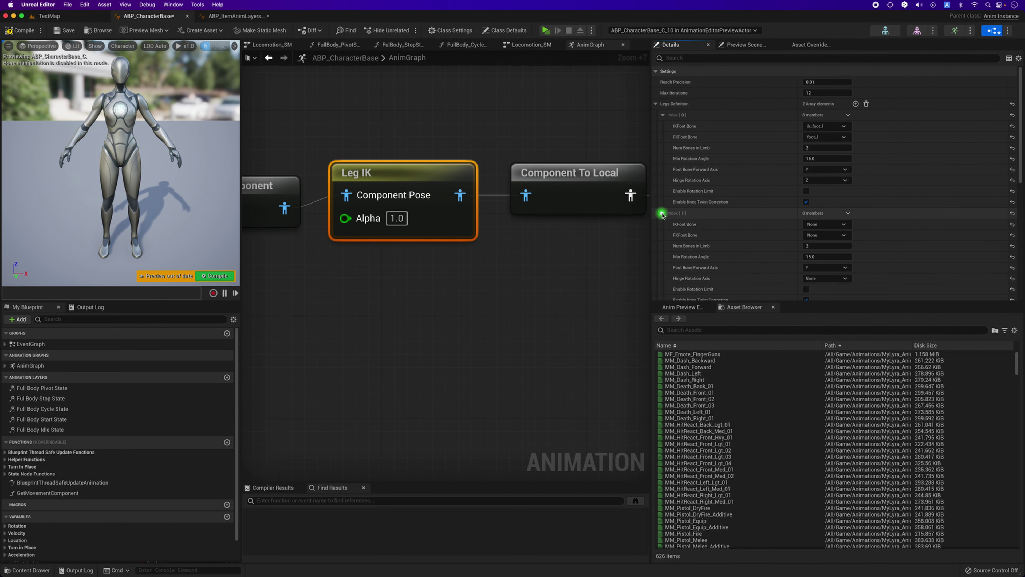
{"action": "scroll", "coordinate": [686, 202], "scroll_direction": "down", "scroll_amount": 1}
{"action": "left_click", "coordinate": [813, 212]}
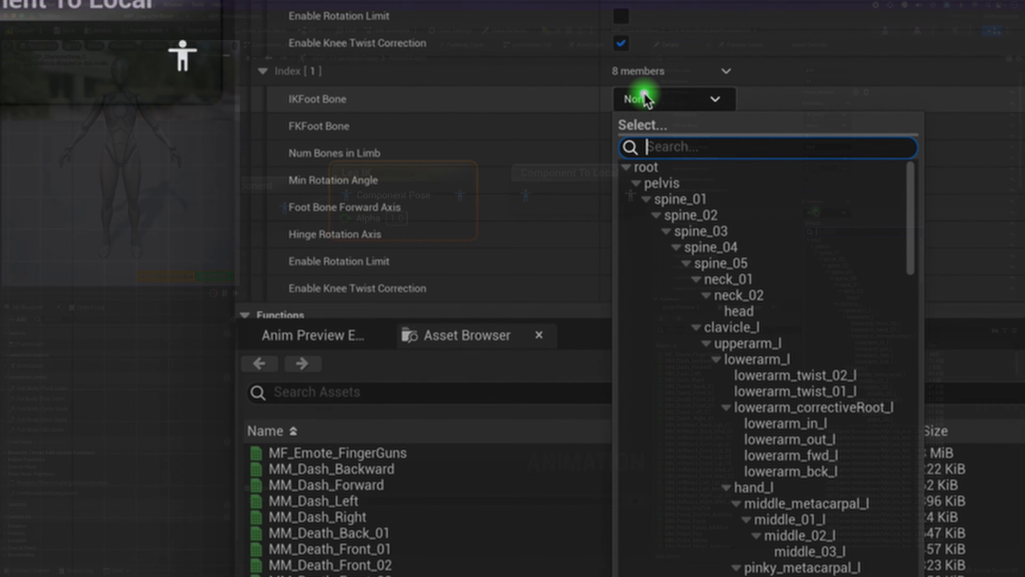
{"action": "type", "text": "ik"}
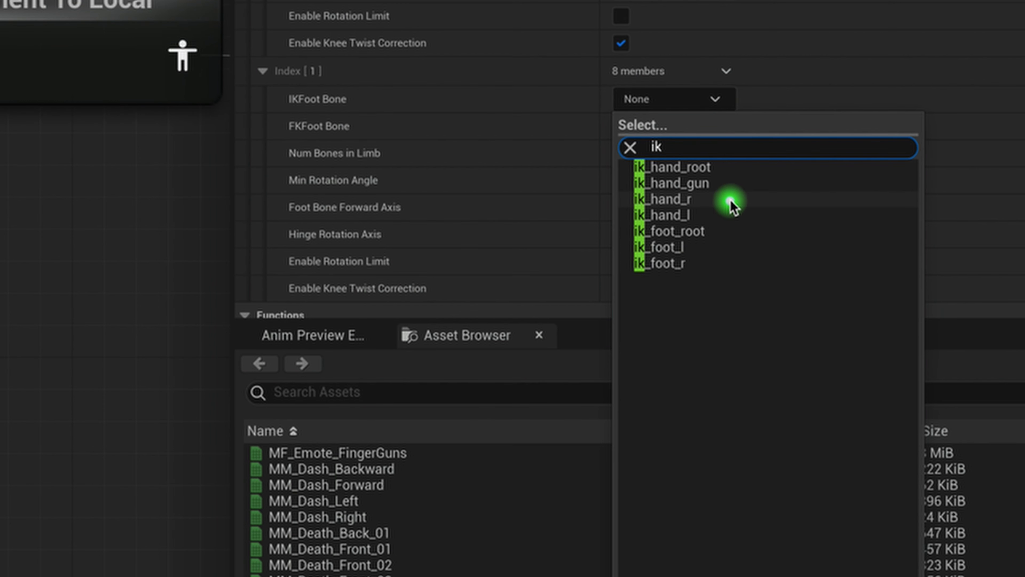
{"action": "left_click", "coordinate": [723, 263]}
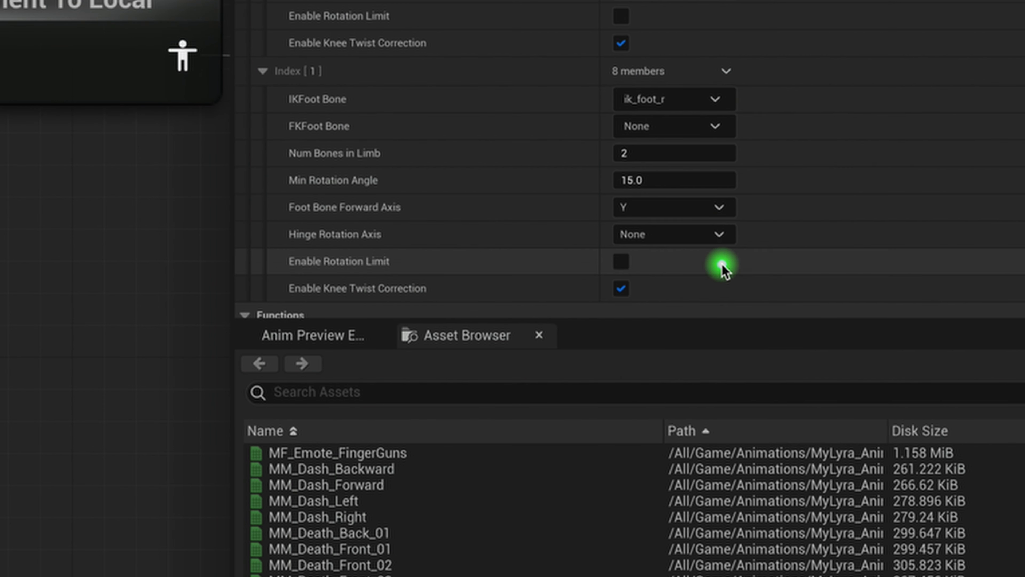
{"action": "left_click", "coordinate": [658, 139]}
{"action": "type", "text": "oot"}
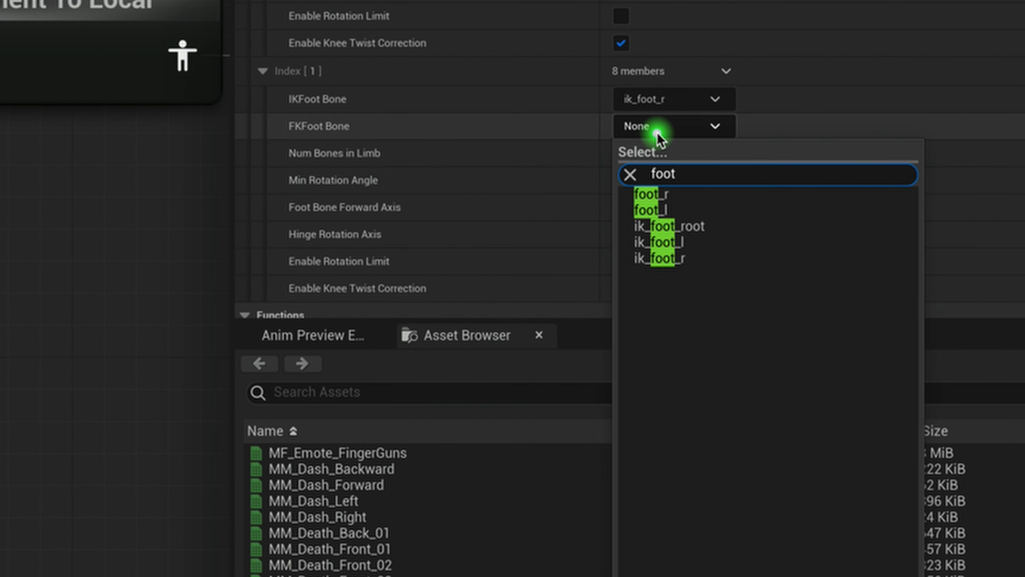
{"action": "left_click", "coordinate": [679, 196]}
{"action": "left_click", "coordinate": [671, 234]}
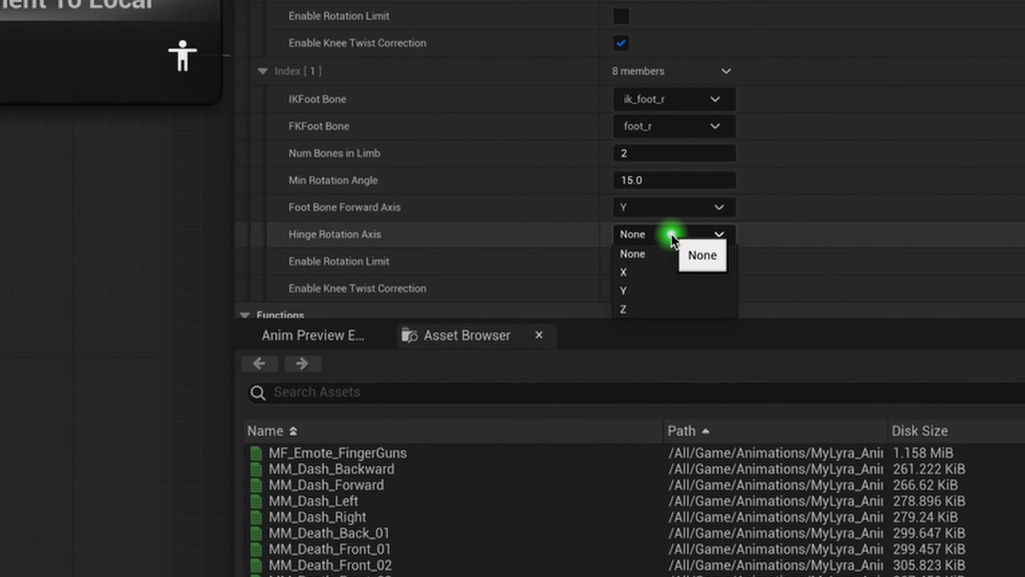
{"action": "left_click", "coordinate": [634, 309]}
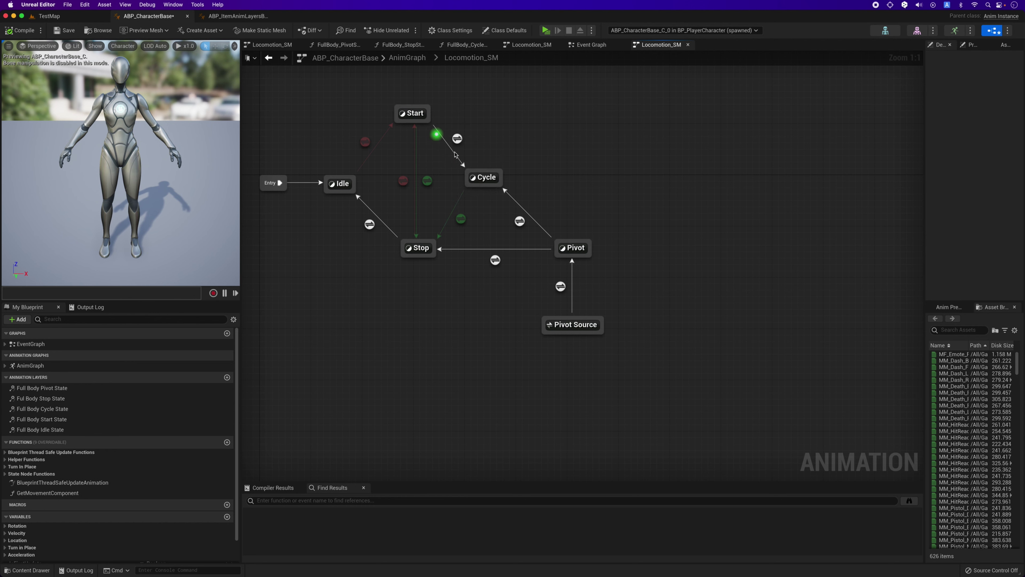
Step: Inspect the Start and Cycle states in Locomotion_SM, then clear the selection
{"action": "left_click", "coordinate": [484, 174]}
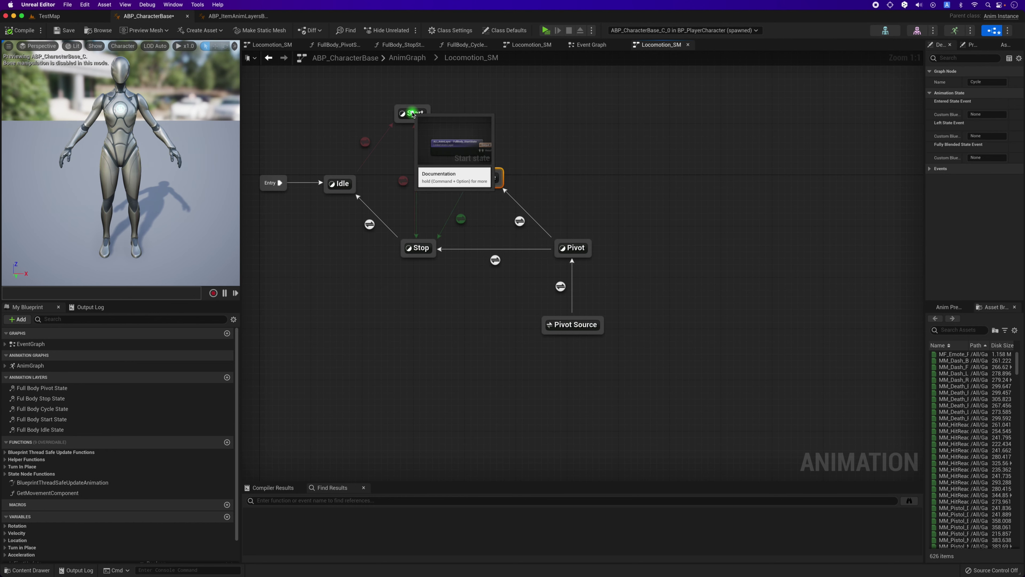
{"action": "left_click", "coordinate": [412, 112]}
{"action": "left_click", "coordinate": [480, 174]}
{"action": "left_click", "coordinate": [562, 119]}
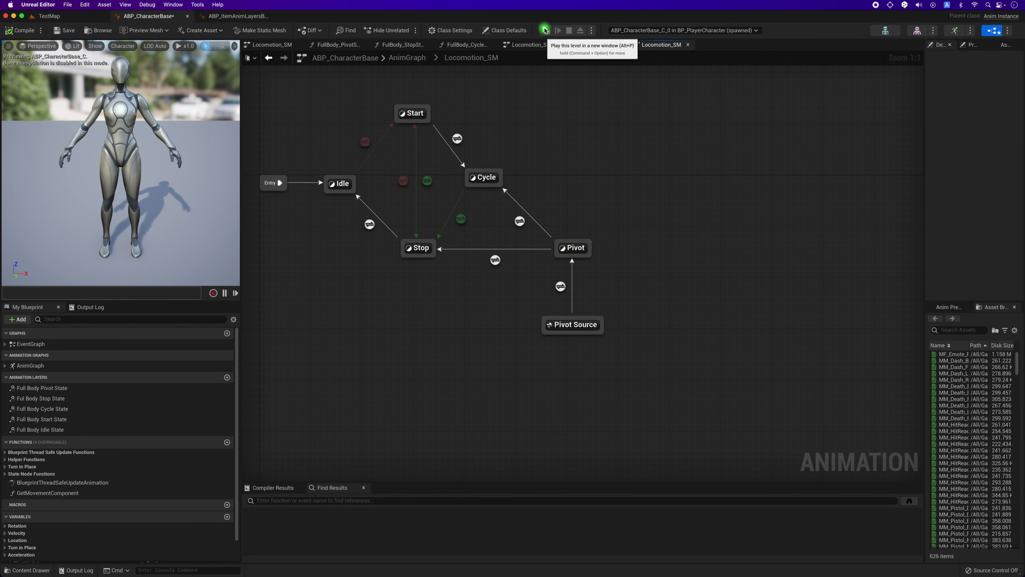
Step: Play-test in a standalone window, moving with A, D and W, then exit with Esc
{"action": "left_click", "coordinate": [545, 31]}
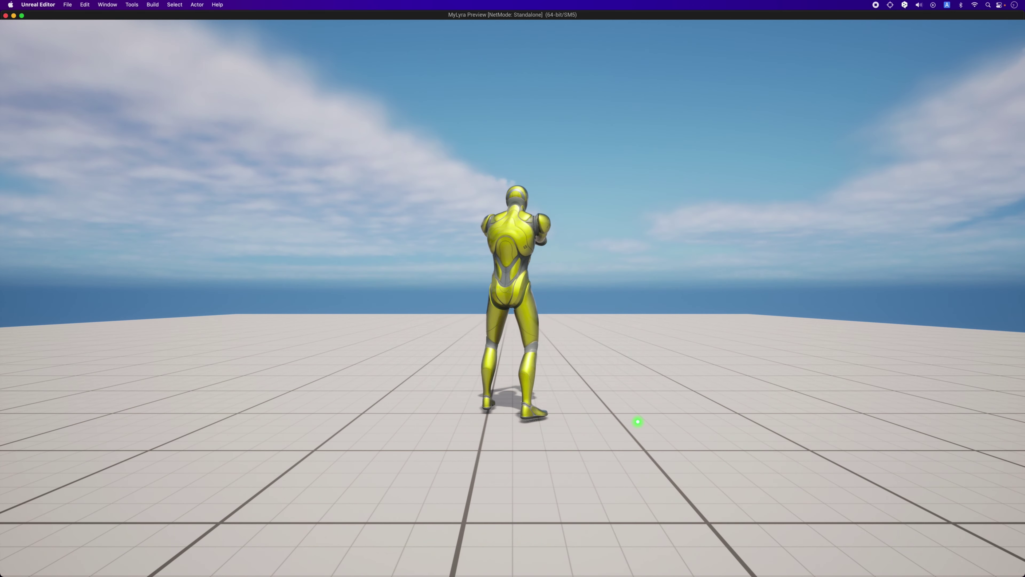
{"action": "key", "text": "a"}
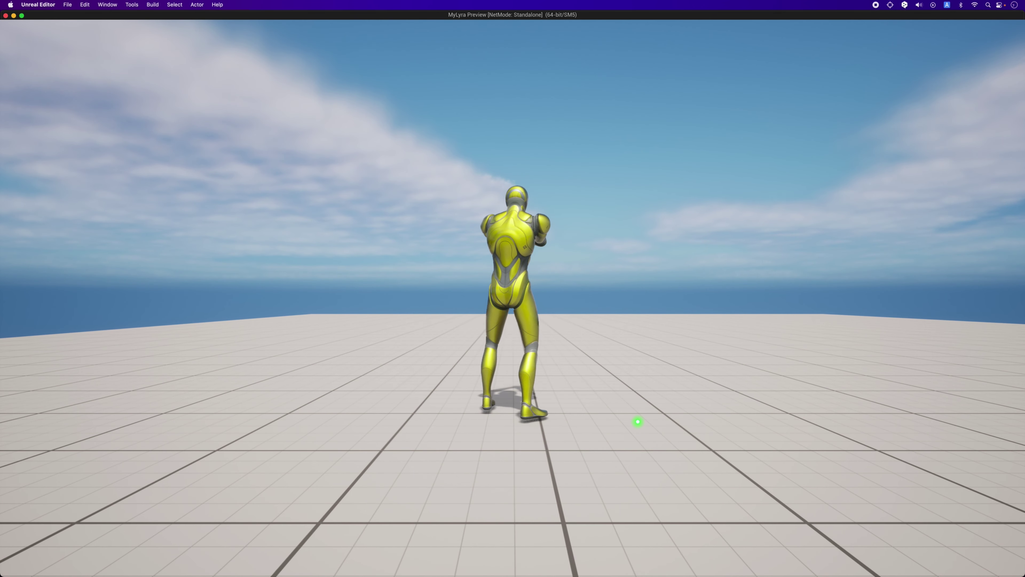
{"action": "key", "text": "d"}
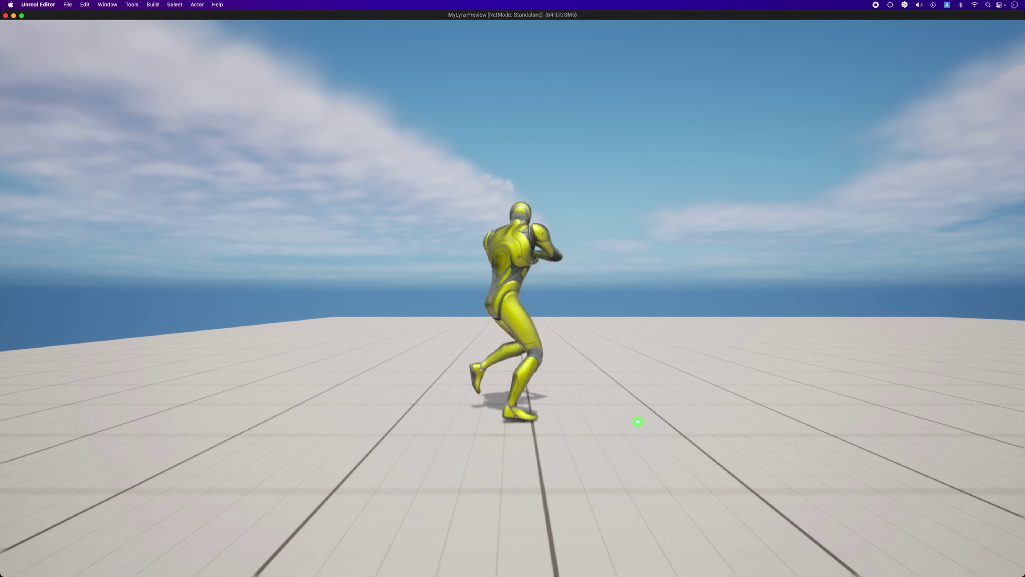
{"action": "key", "text": "w"}
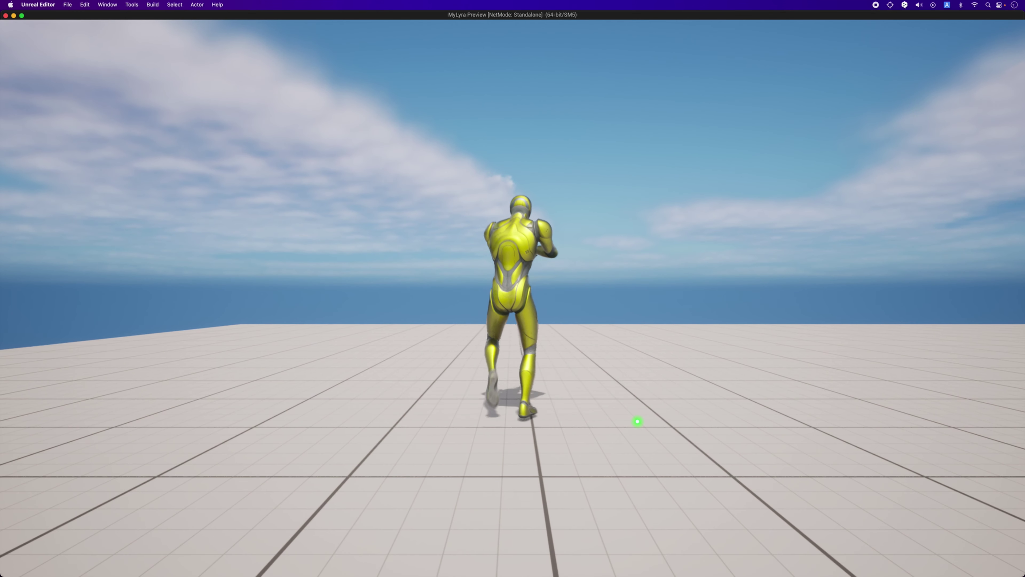
{"action": "key", "text": "d"}
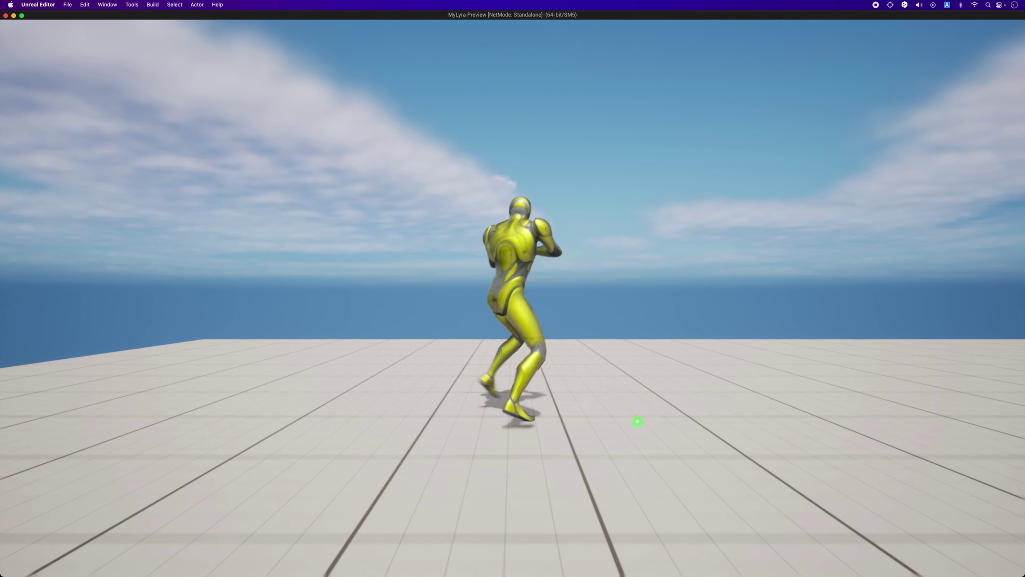
{"action": "key", "text": "w"}
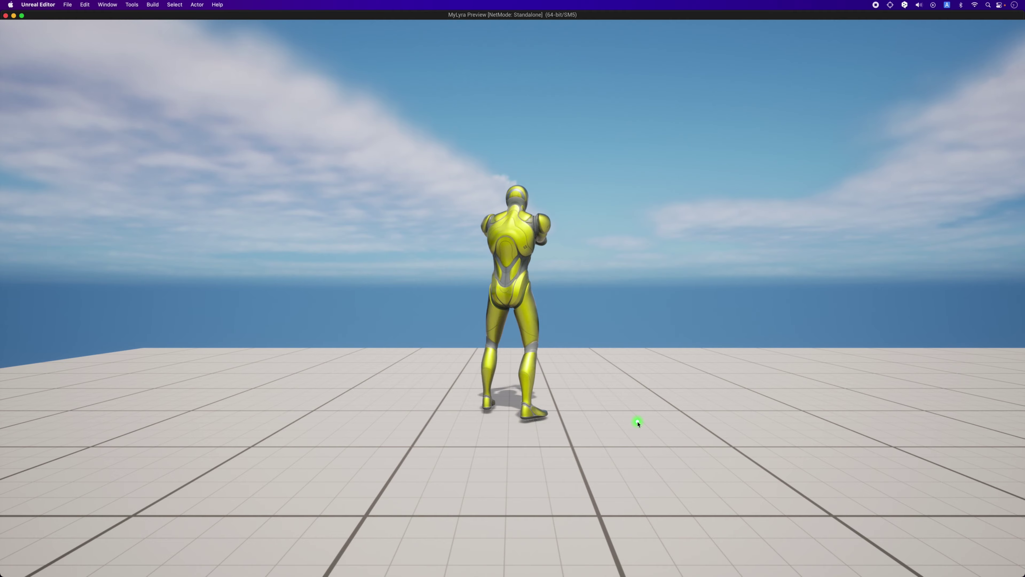
{"action": "key", "text": "Escape"}
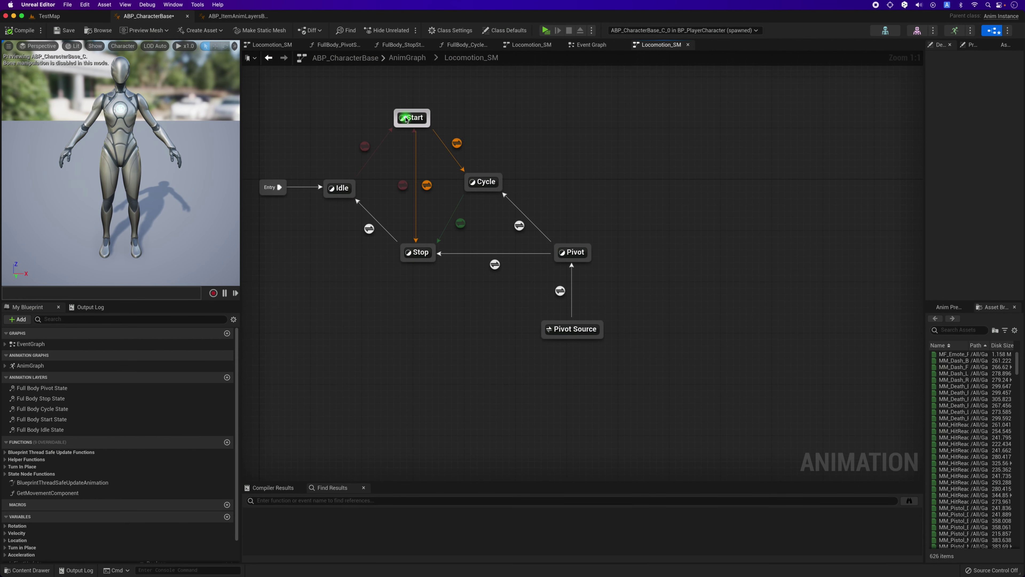
{"action": "left_click", "coordinate": [415, 116]}
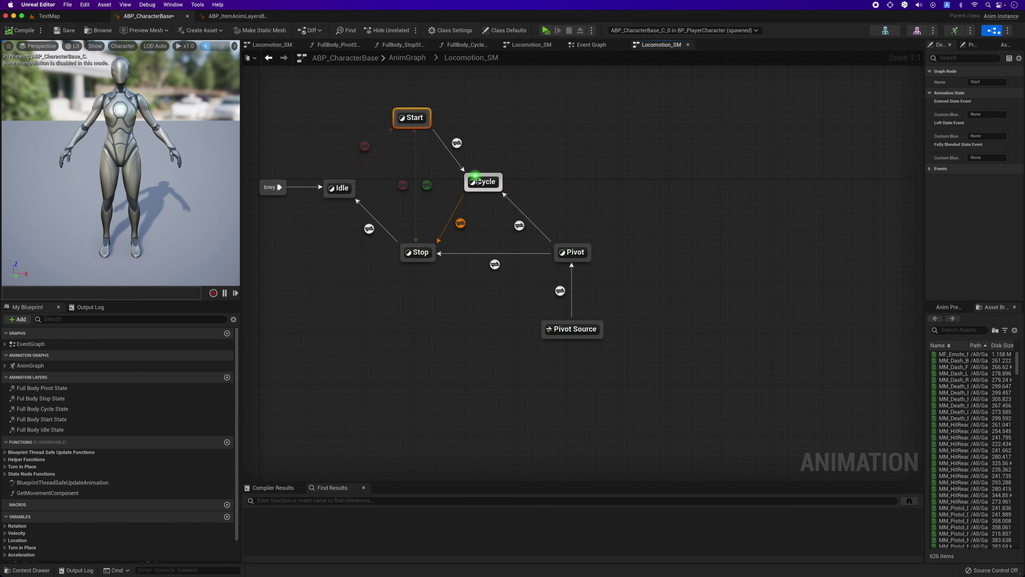
{"action": "left_click", "coordinate": [487, 184]}
{"action": "left_click", "coordinate": [510, 171]}
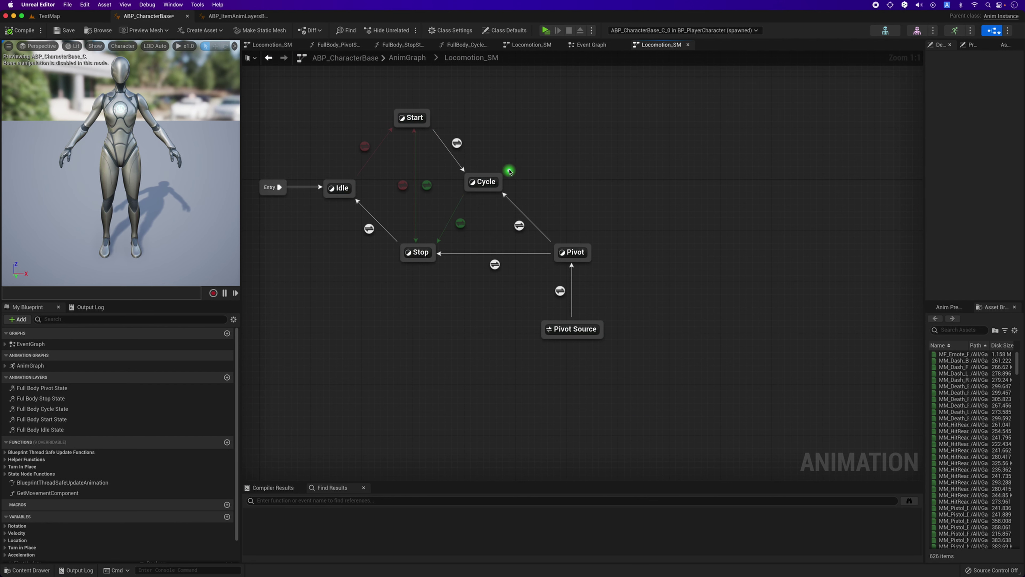
{"action": "right_click_drag", "start_coordinate": [512, 163], "coordinate": [498, 159]}
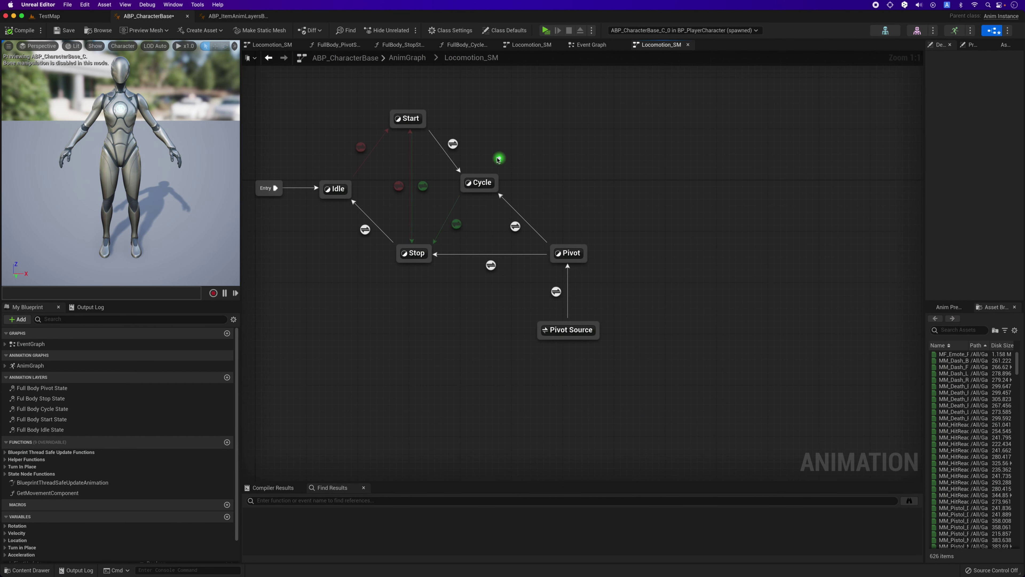
{"action": "left_click", "coordinate": [456, 144]}
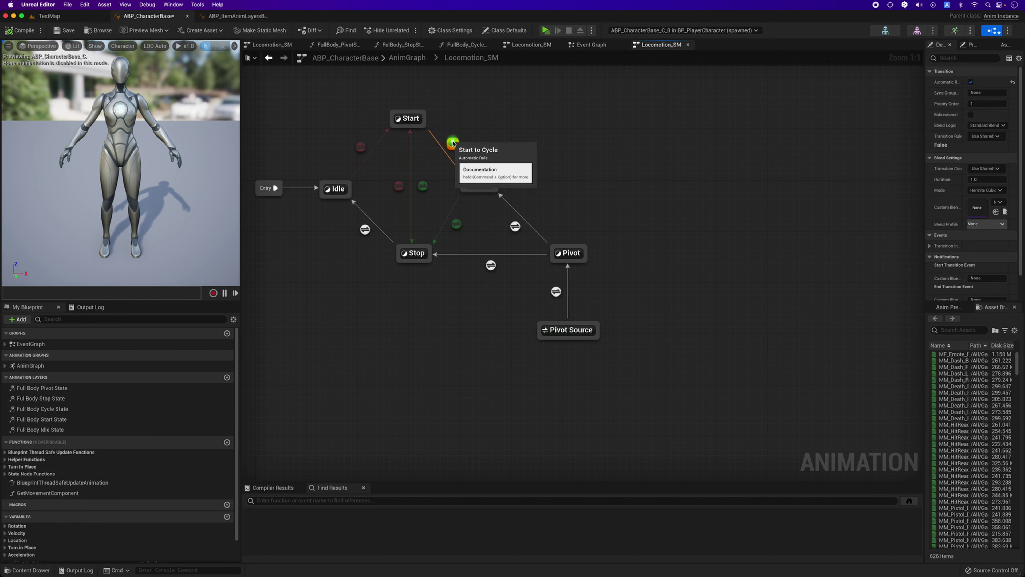
{"action": "left_click", "coordinate": [470, 132]}
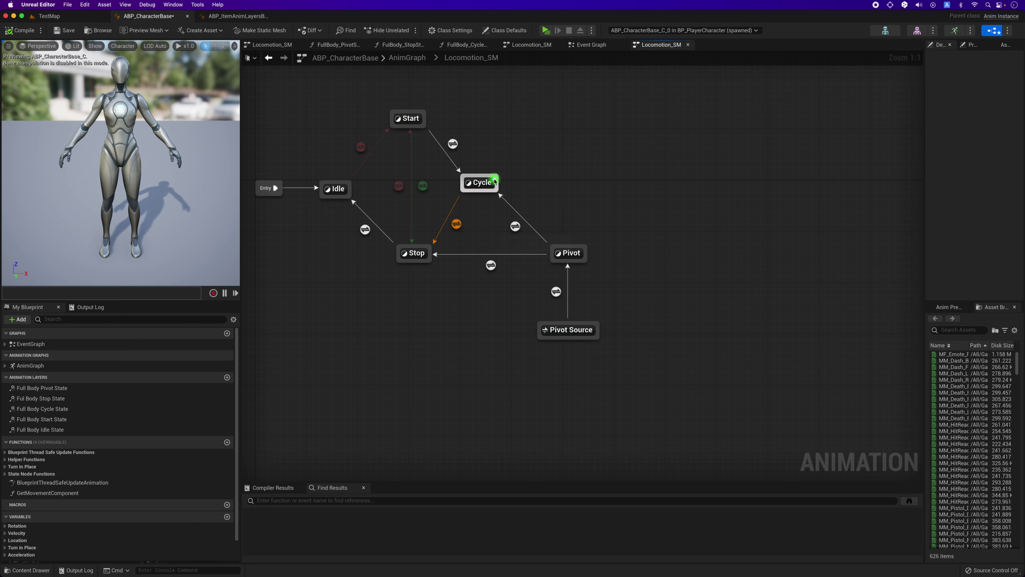
{"action": "left_click", "coordinate": [419, 118]}
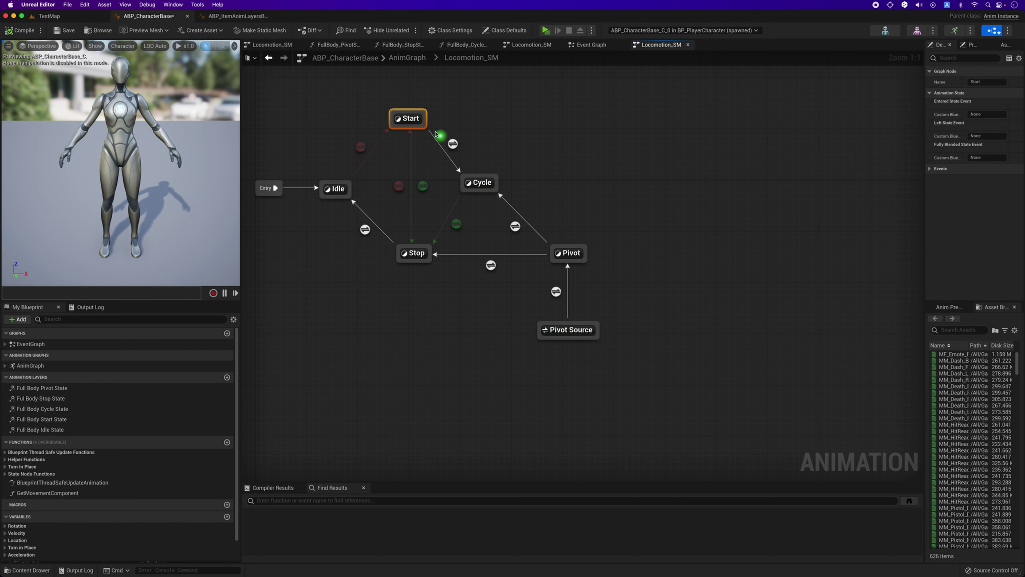
{"action": "left_click", "coordinate": [410, 118]}
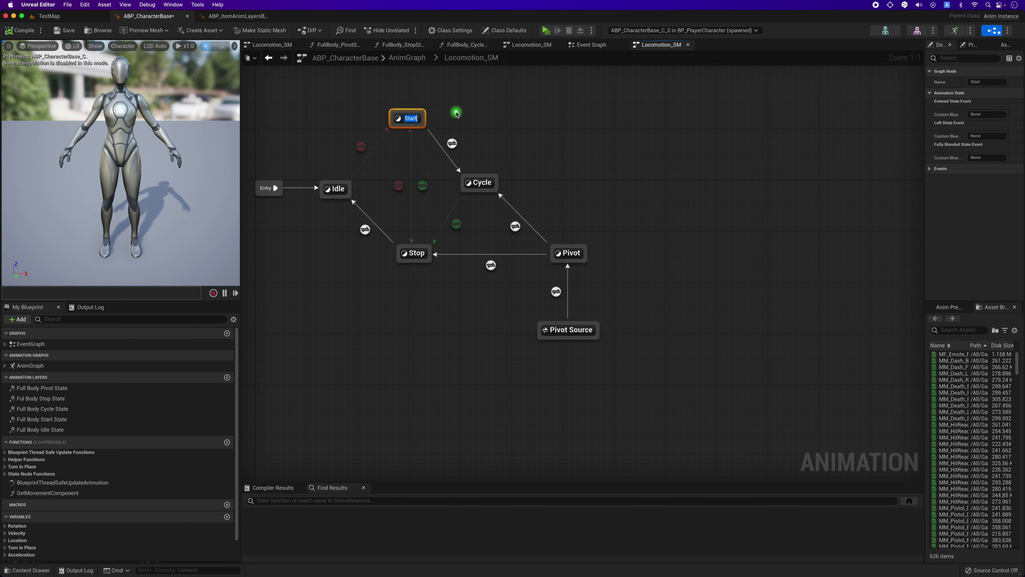
{"action": "left_click", "coordinate": [481, 183]}
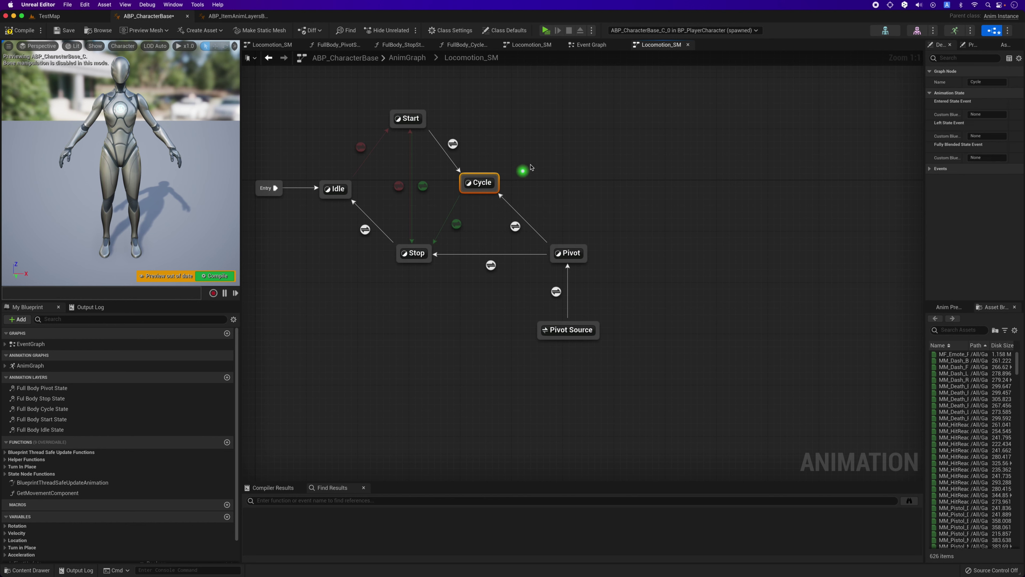
{"action": "left_click", "coordinate": [557, 162]}
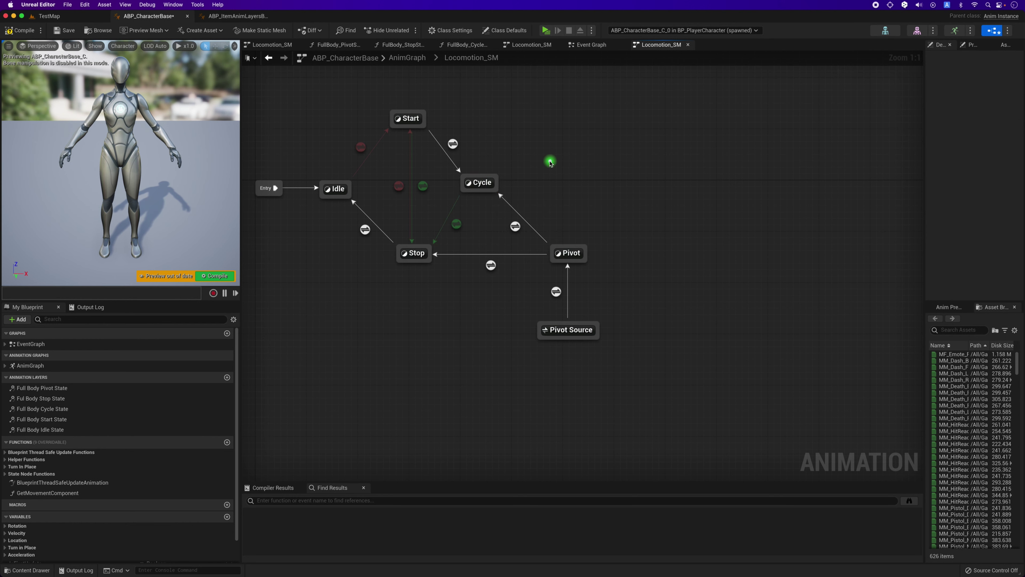
{"action": "left_click", "coordinate": [407, 118]}
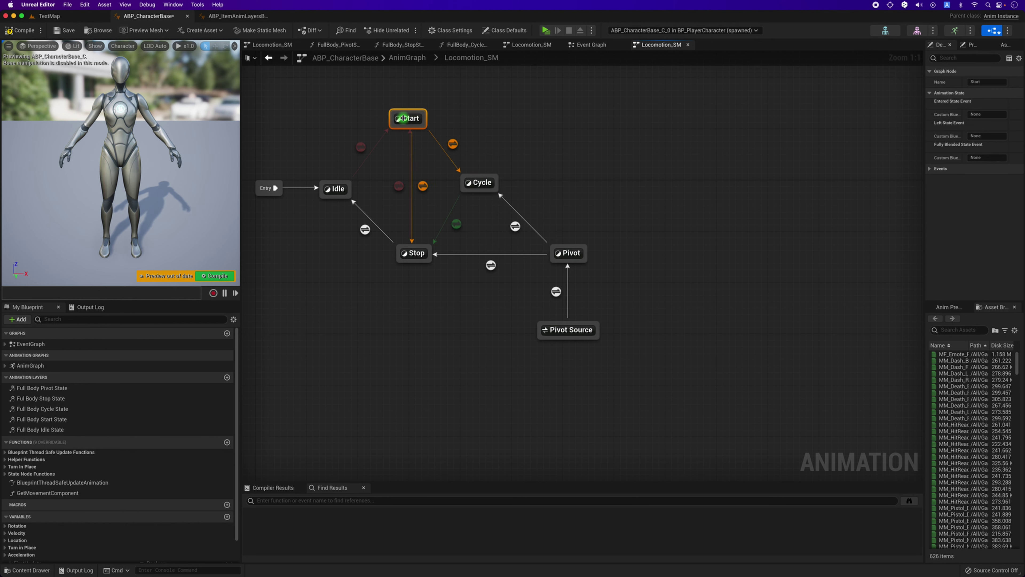
{"action": "left_click", "coordinate": [479, 181]}
{"action": "left_click", "coordinate": [536, 183]}
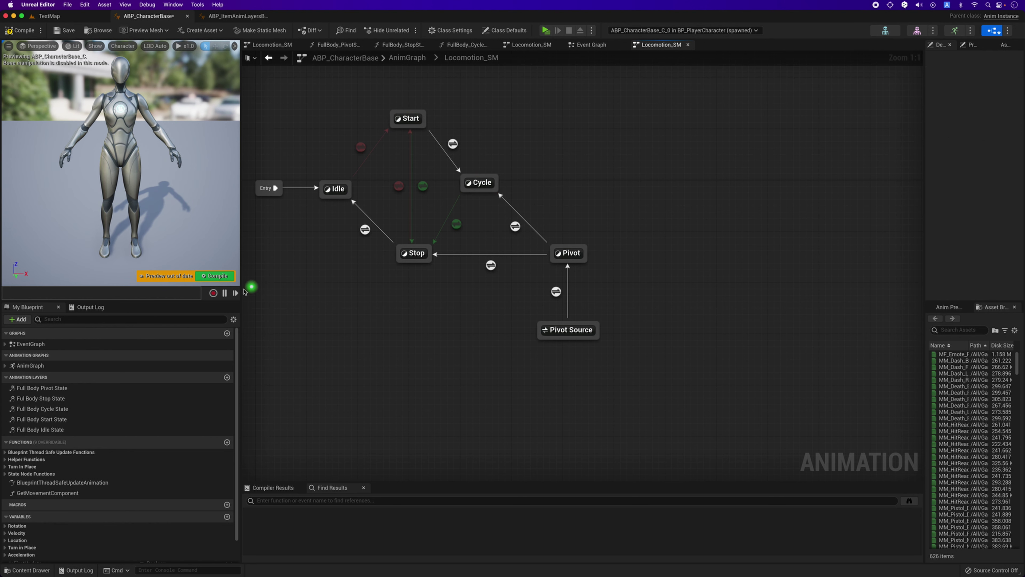
{"action": "left_click", "coordinate": [627, 129]}
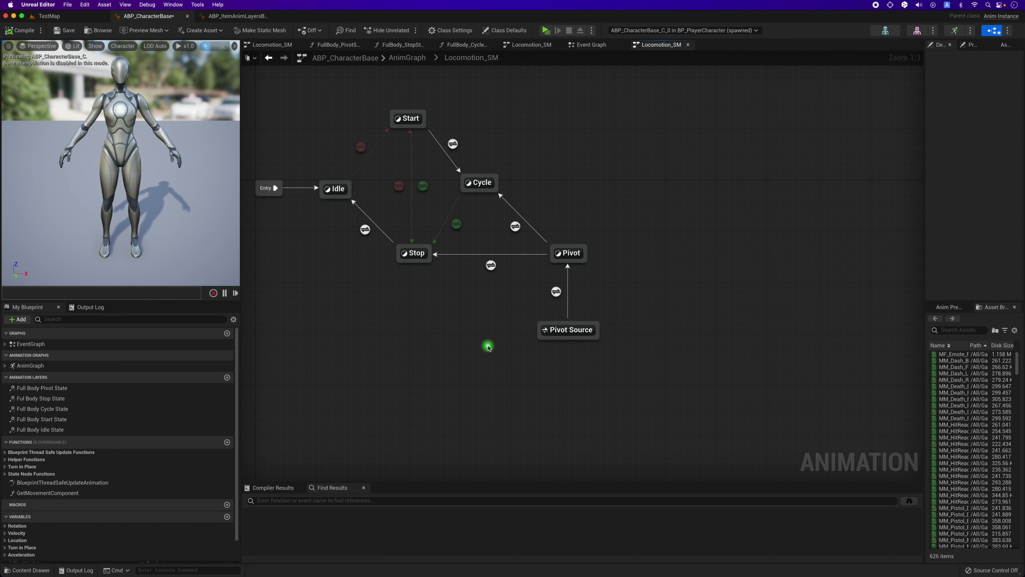
Step: Connect the Start state's Linked Anim Layer to Output Animation Pose and create a new On Become Relevant function
{"action": "double_click", "coordinate": [408, 120]}
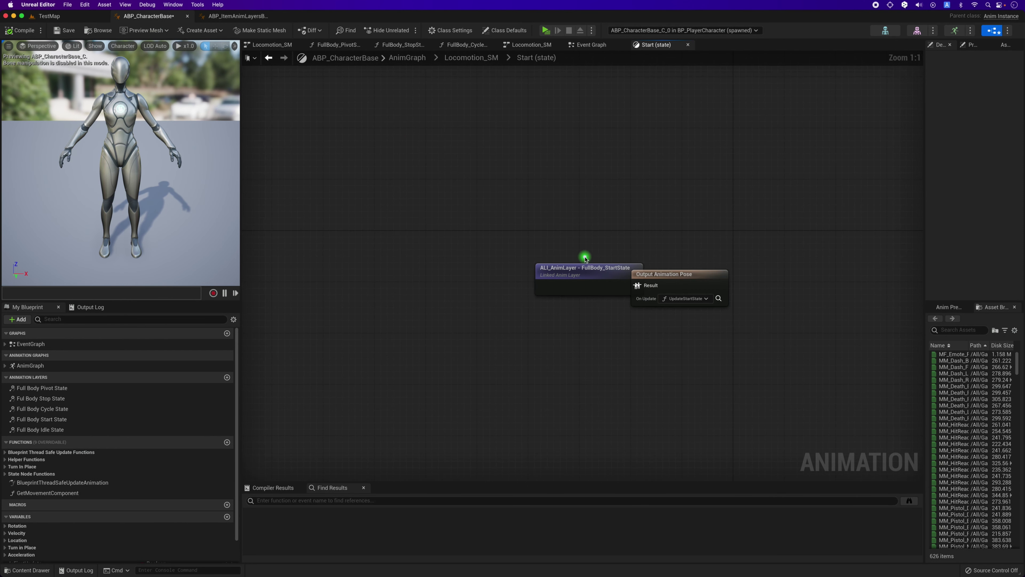
{"action": "mouse_move", "coordinate": [565, 288]}
{"action": "left_mouse_down"}
{"action": "mouse_move", "coordinate": [520, 289]}
{"action": "mouse_move", "coordinate": [638, 285]}
{"action": "left_mouse_up"}
{"action": "left_click", "coordinate": [683, 288]}
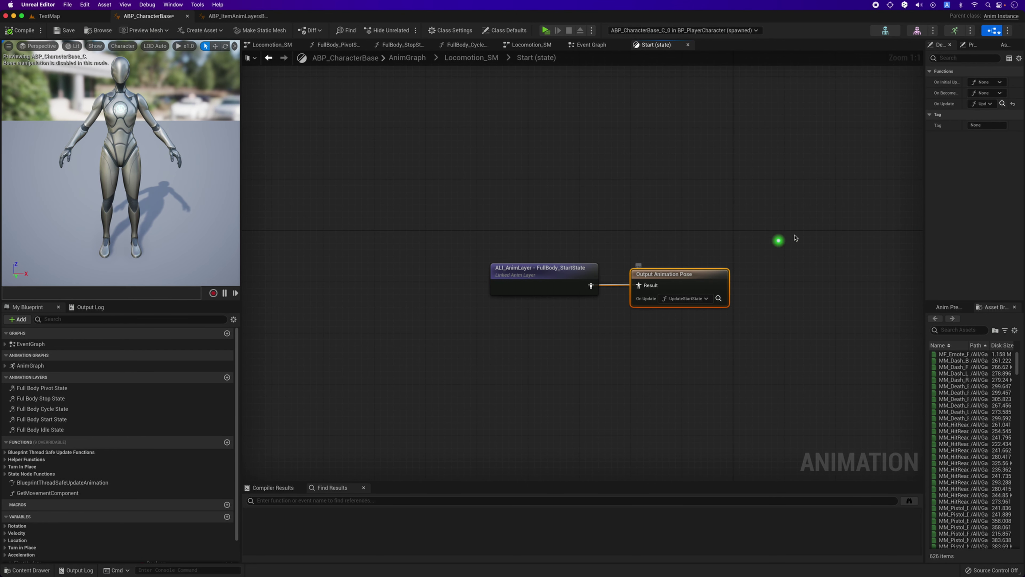
{"action": "left_click_drag", "start_coordinate": [924, 184], "coordinate": [818, 170]}
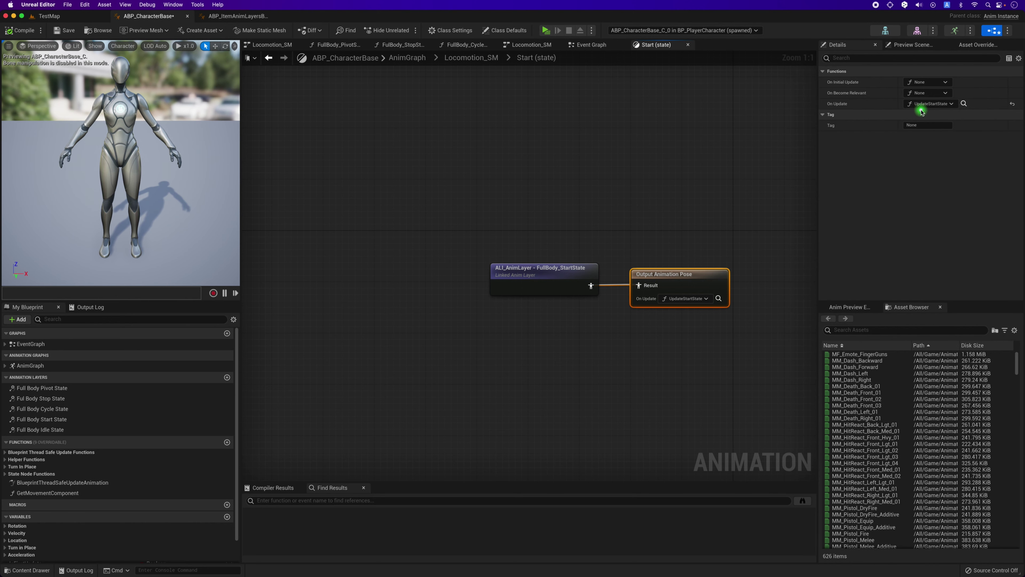
{"action": "left_click", "coordinate": [915, 92]}
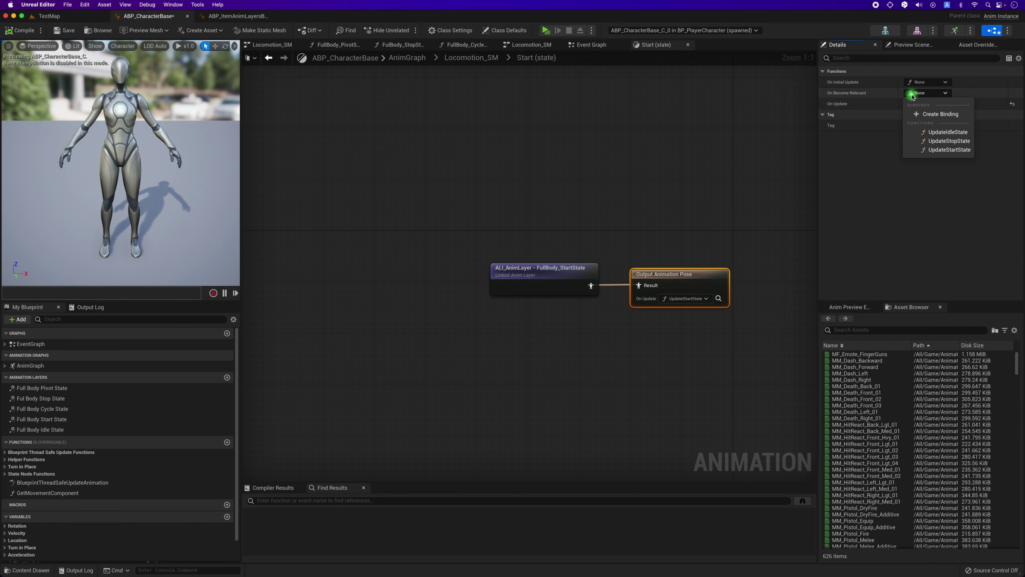
{"action": "left_click", "coordinate": [923, 117]}
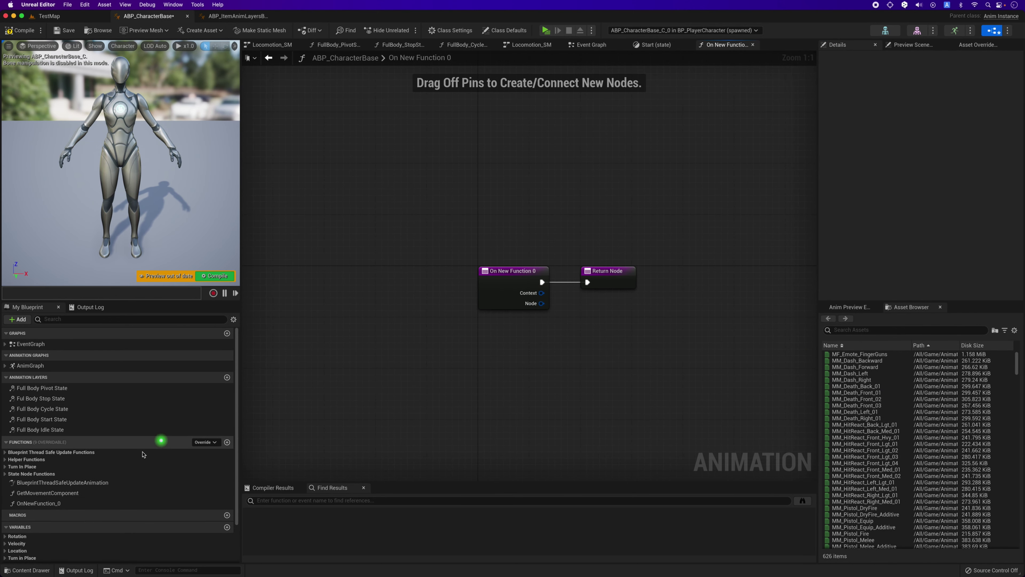
Step: Rename the new function to SetUpStartState
{"action": "left_click", "coordinate": [74, 503]}
{"action": "left_click", "coordinate": [74, 502]}
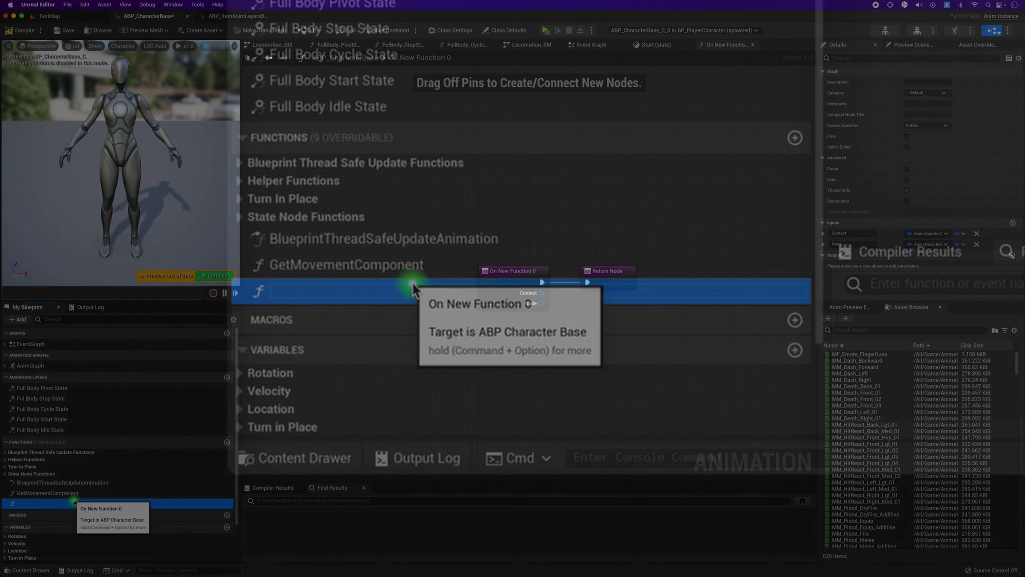
{"action": "type", "text": "SetUpStartState"}
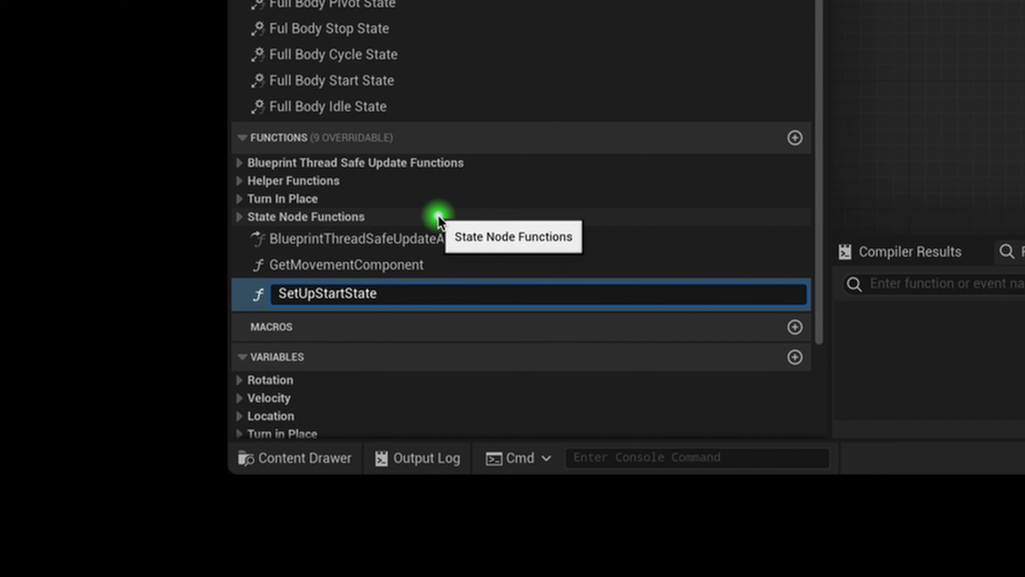
{"action": "key", "text": "Return"}
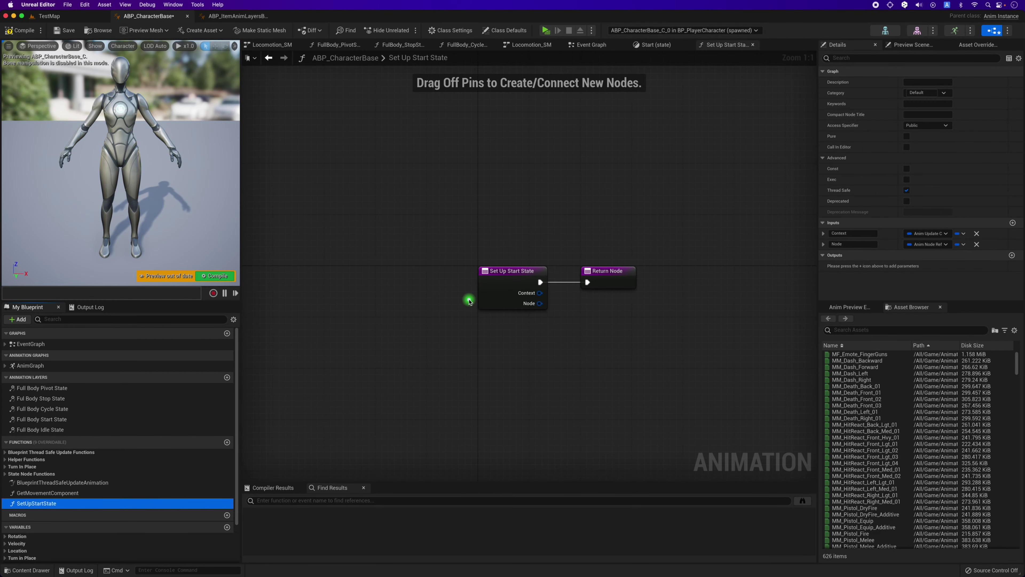
Step: Add a Get Local Velocity Direction node and promote its output to a StartDirection variable
{"action": "left_click_drag", "start_coordinate": [469, 301], "coordinate": [278, 300]}
{"action": "right_click", "coordinate": [402, 343]}
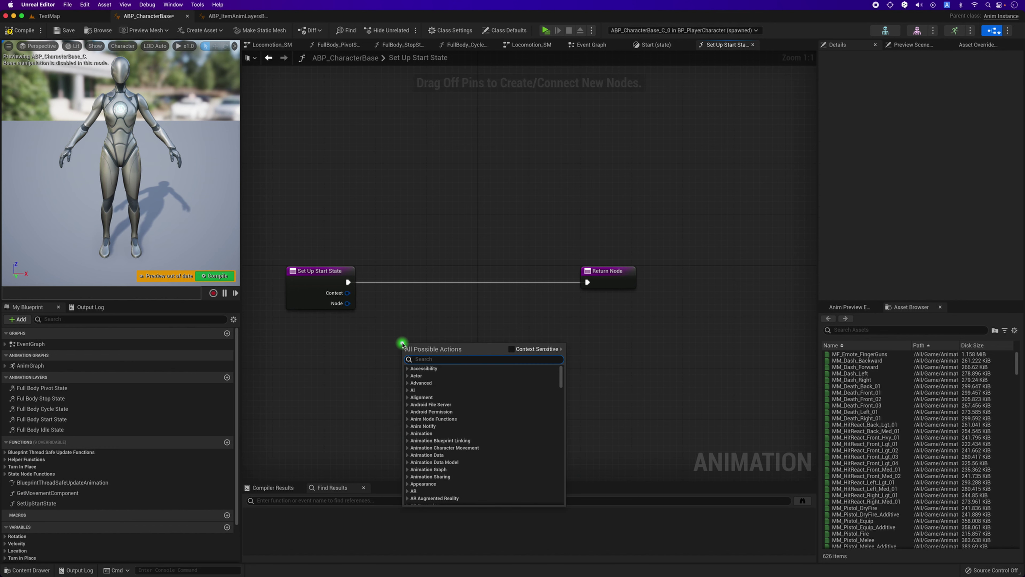
{"action": "type", "text": "local di"}
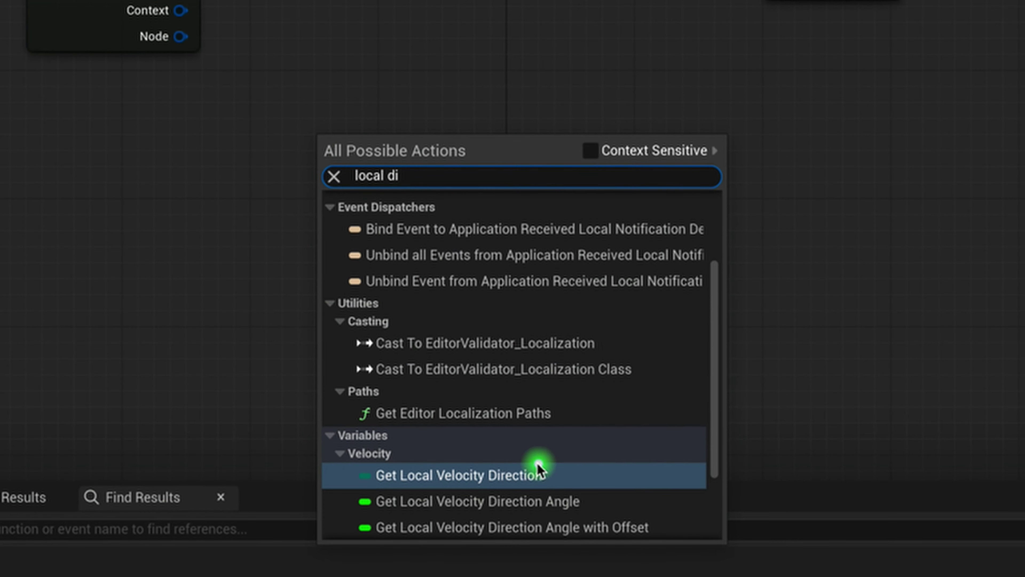
{"action": "left_click", "coordinate": [550, 474]}
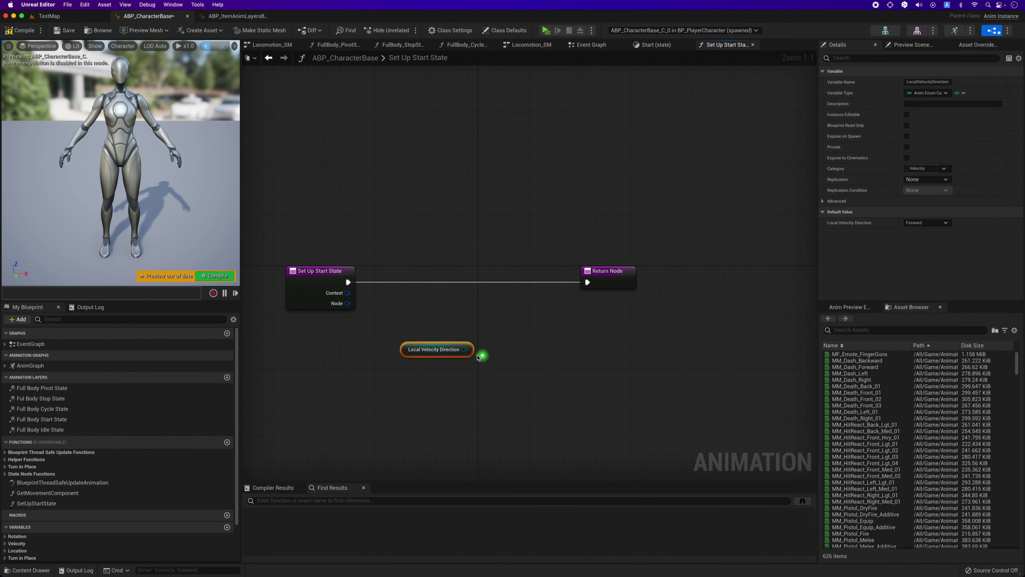
{"action": "scroll", "coordinate": [502, 371], "scroll_direction": "up", "scroll_amount": 7, "text": "ctrl"}
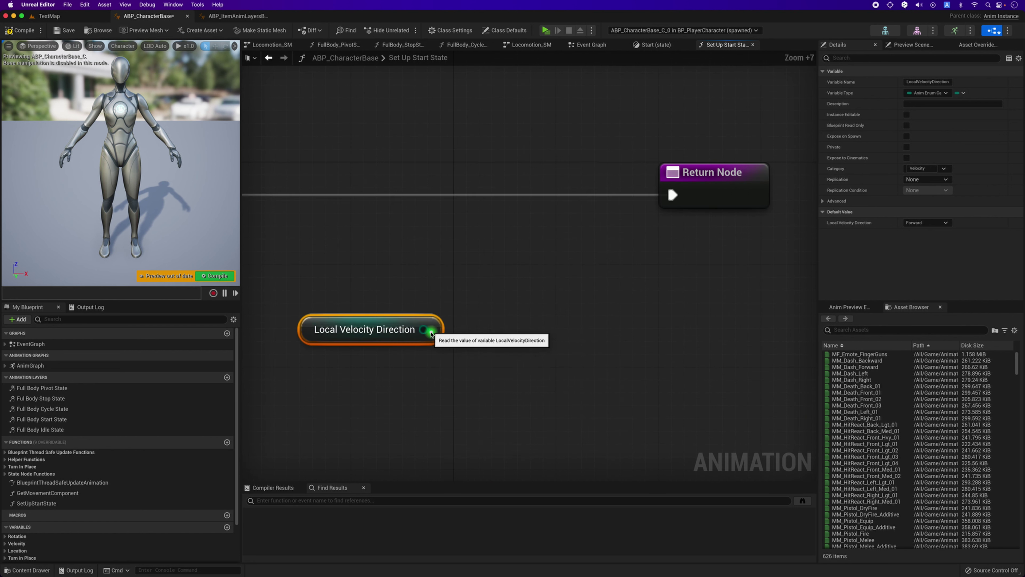
{"action": "left_click_drag", "start_coordinate": [423, 329], "coordinate": [499, 279]}
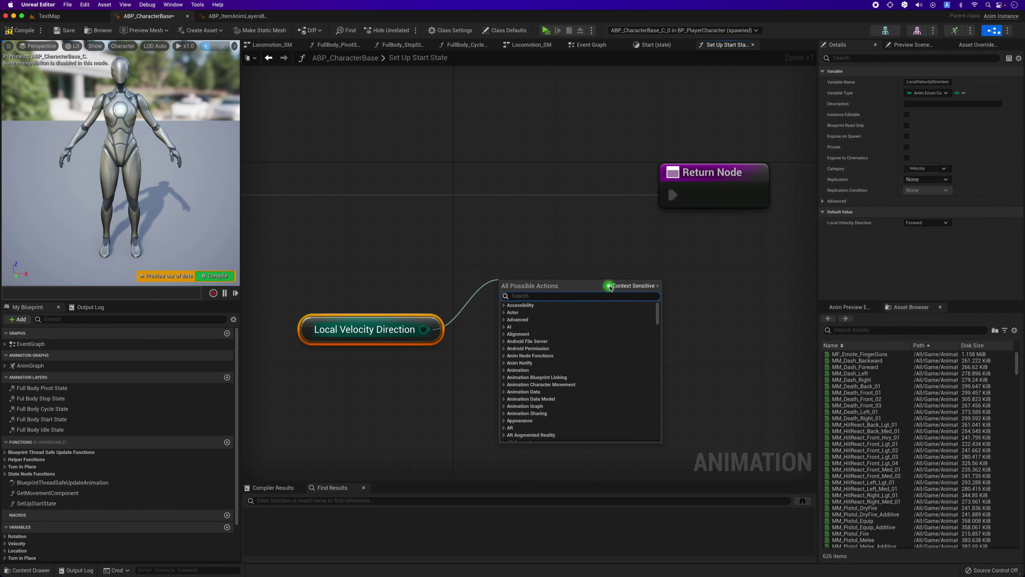
{"action": "left_click", "coordinate": [610, 286]}
{"action": "left_click", "coordinate": [538, 323]}
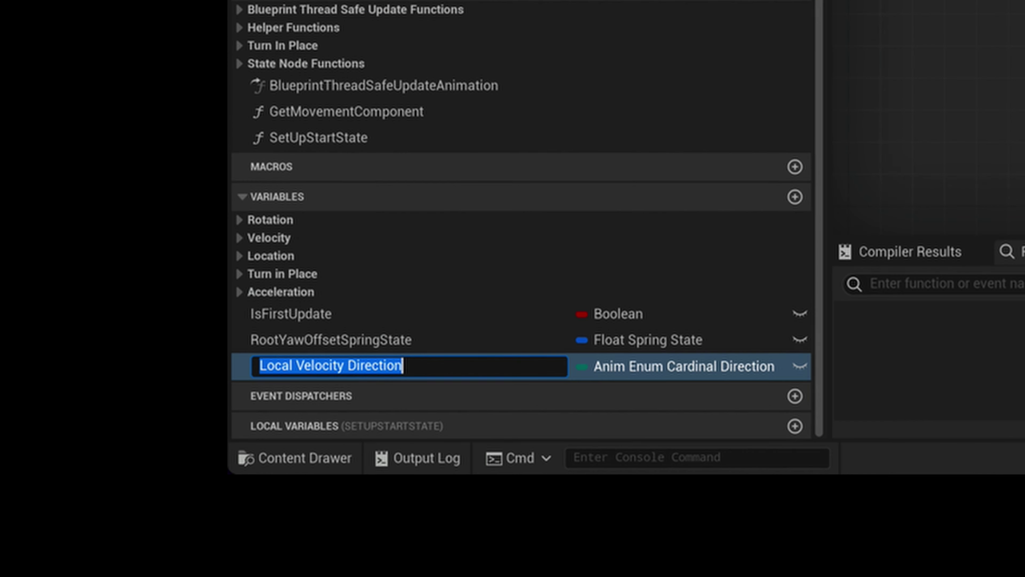
{"action": "type", "text": "Sta"}
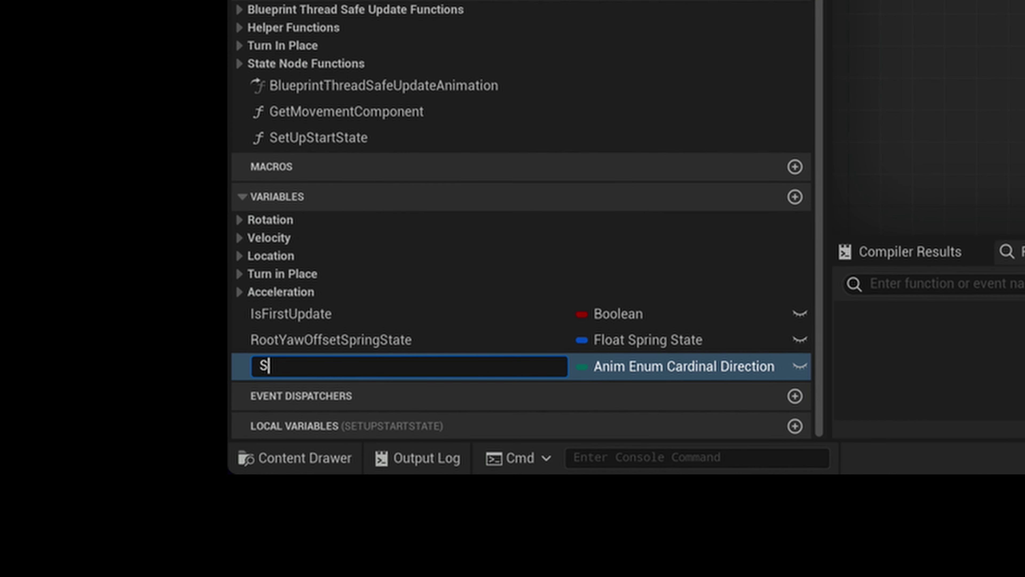
{"action": "type", "text": "rtDirection"}
{"action": "key", "text": "Return"}
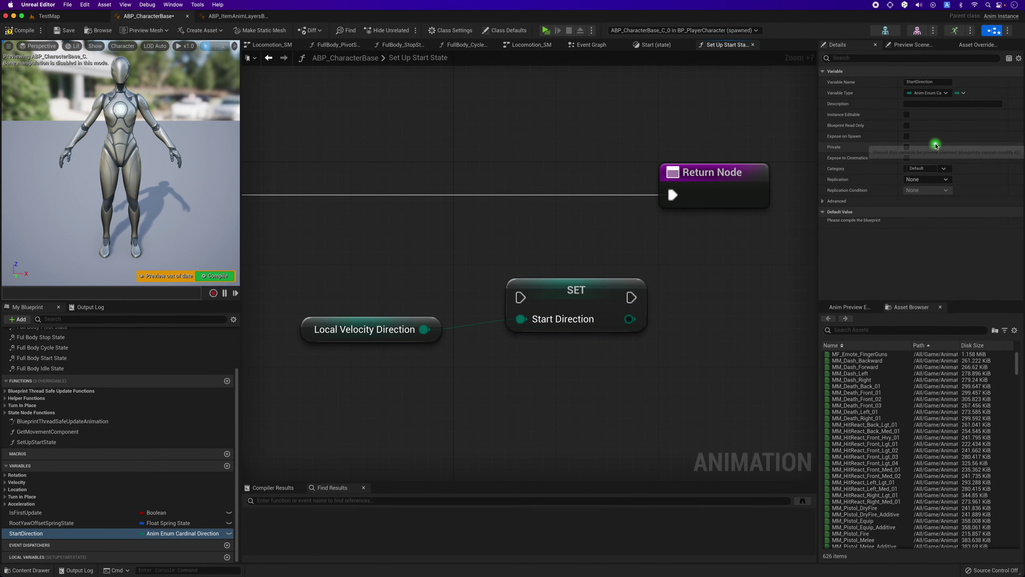
Step: Set the StartDirection variable's Category to 'Locomotion SM Data'
{"action": "left_click", "coordinate": [920, 169]}
{"action": "type", "text": "Lo"}
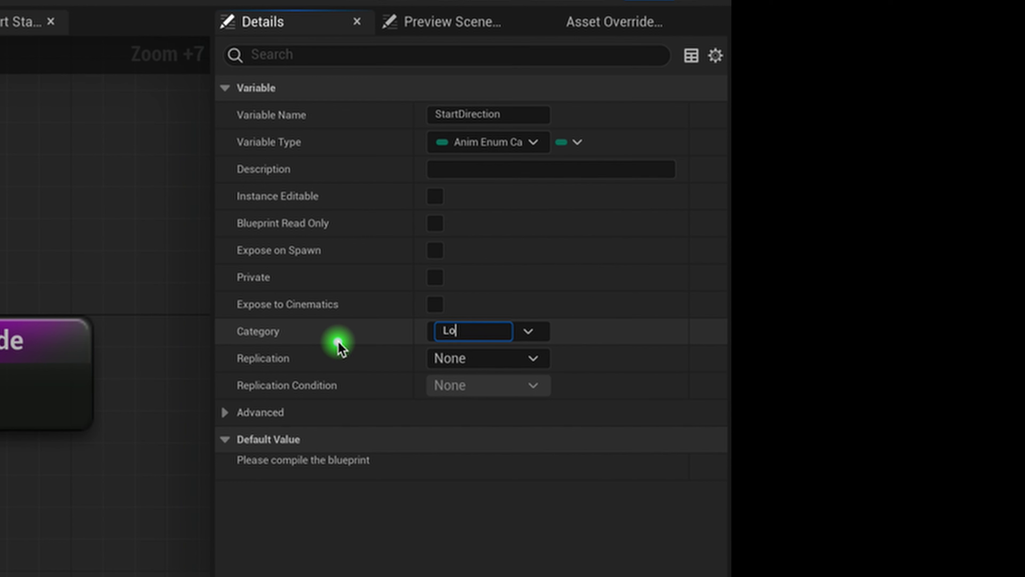
{"action": "type", "text": "co"}
{"action": "type", "text": ","}
{"action": "key", "text": "BackSpace"}
{"action": "type", "text": "moti"}
{"action": "type", "text": "on SM Data"}
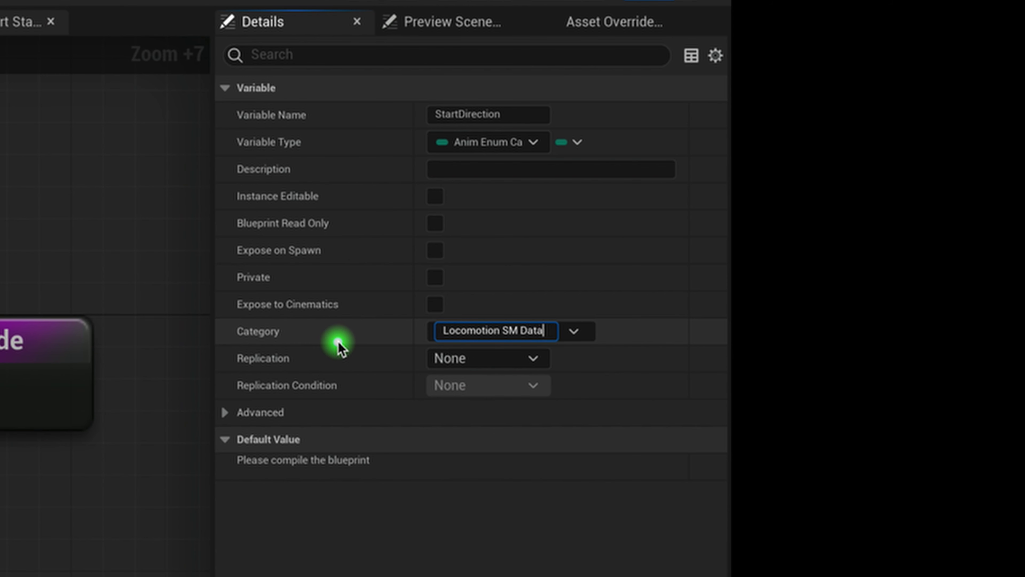
{"action": "key", "text": "Return"}
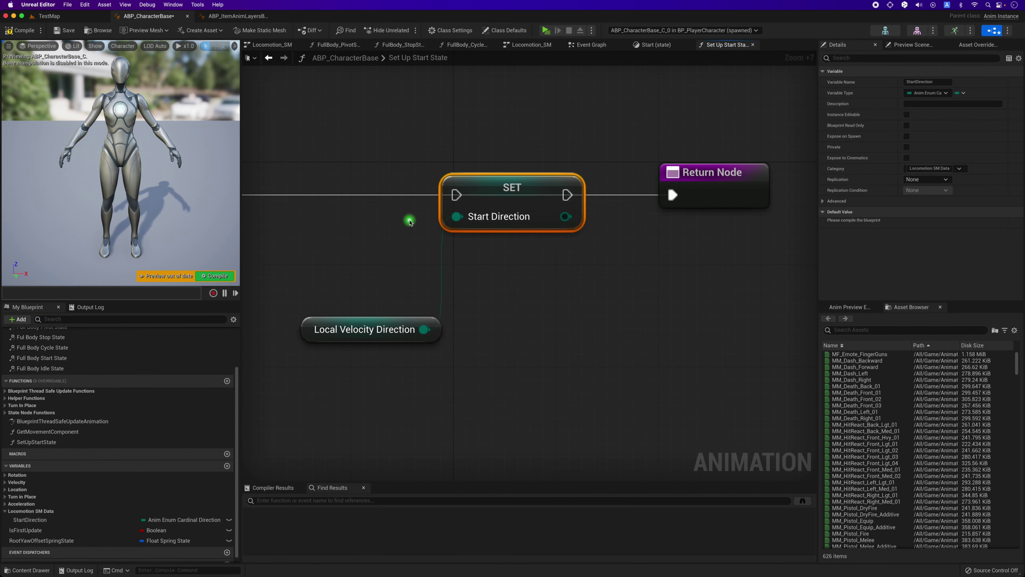
Step: Wire Set Up Start State's execution through the StartDirection Set node into the Return Node, then compile
{"action": "left_click", "coordinate": [407, 222]}
{"action": "scroll", "coordinate": [409, 223], "scroll_direction": "down", "scroll_amount": 3}
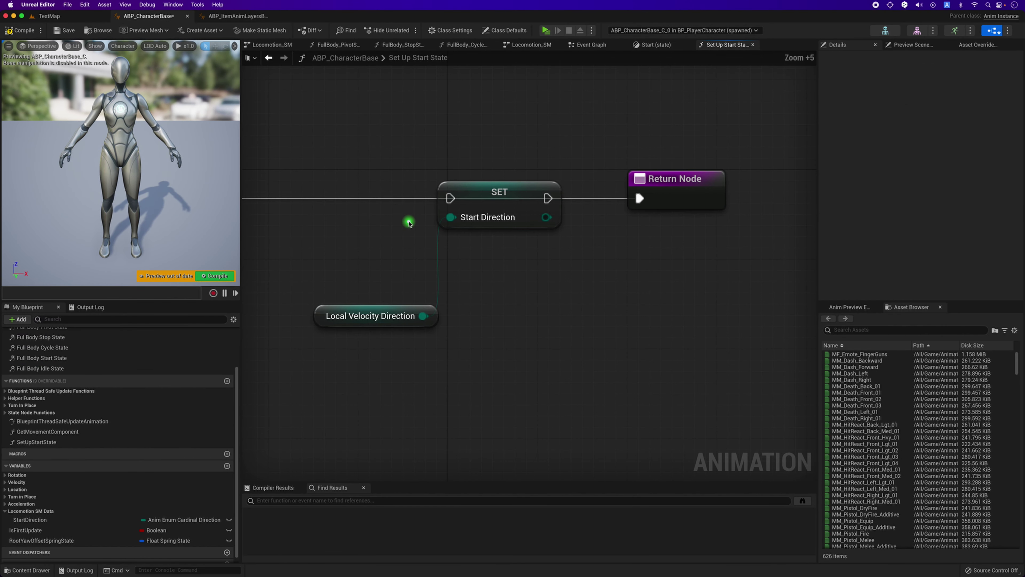
{"action": "right_click_drag", "start_coordinate": [407, 222], "coordinate": [520, 222]}
{"action": "left_click_drag", "start_coordinate": [342, 199], "coordinate": [562, 200]}
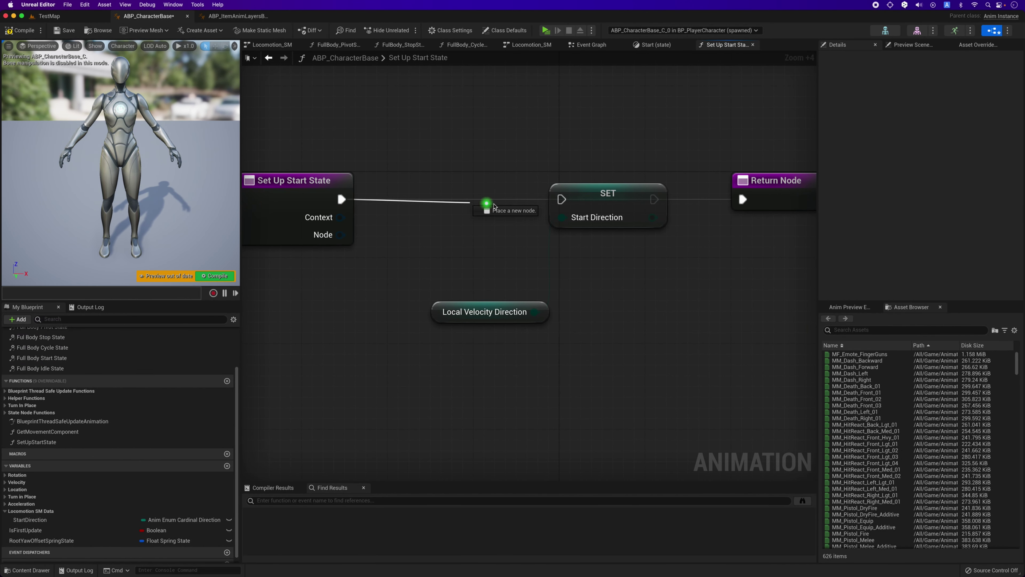
{"action": "left_click_drag", "start_coordinate": [655, 199], "coordinate": [743, 199]}
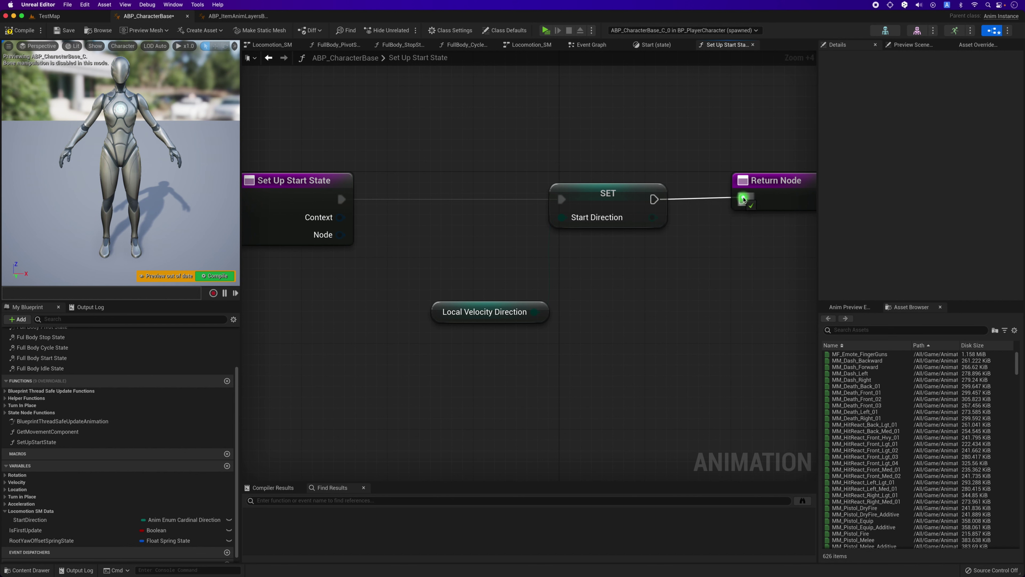
{"action": "left_click", "coordinate": [219, 275]}
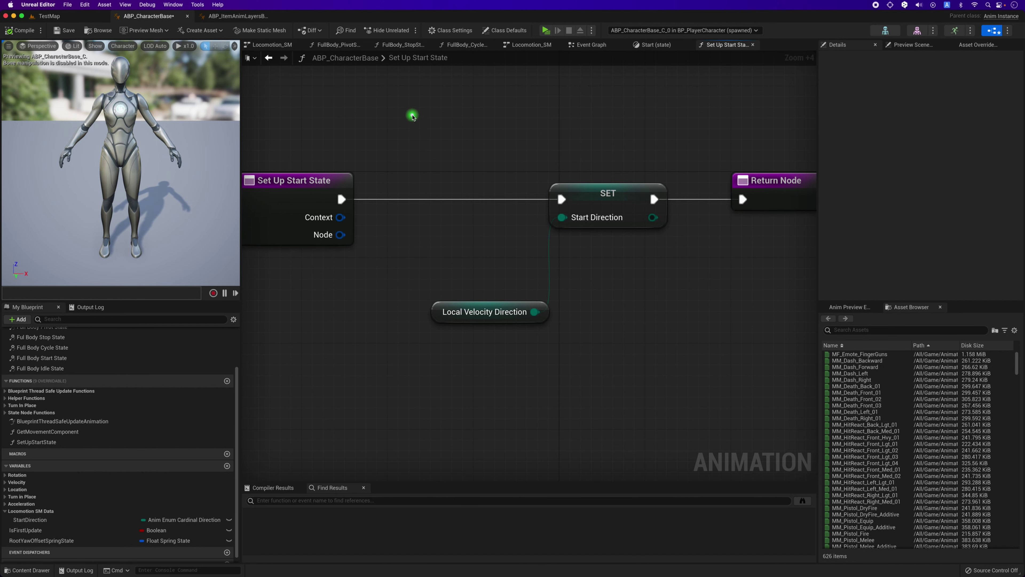
Step: Return to Locomotion_SM, nudge the Start state aside and select the Start-to-Cycle transition
{"action": "left_click", "coordinate": [269, 58]}
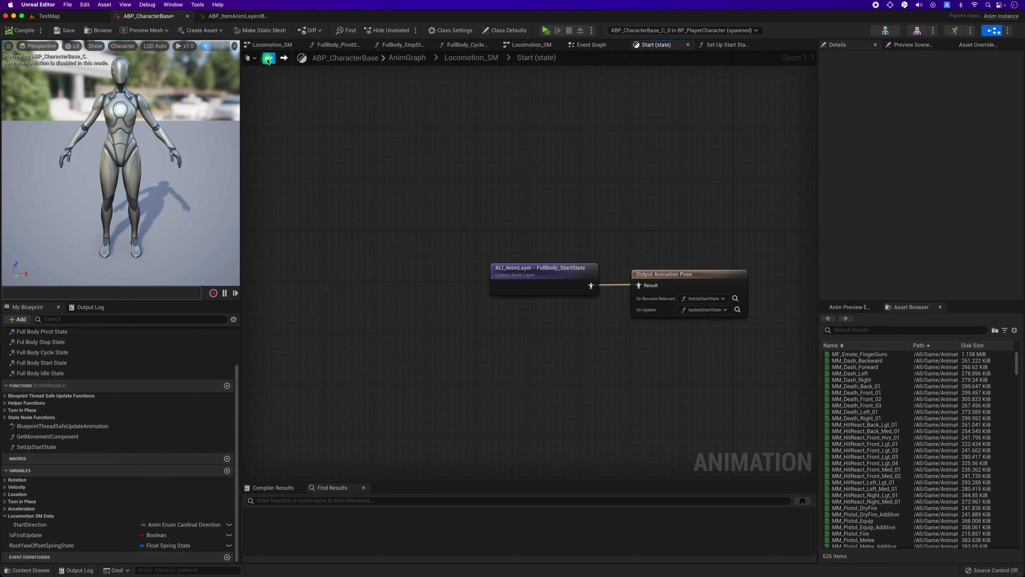
{"action": "left_click", "coordinate": [268, 59]}
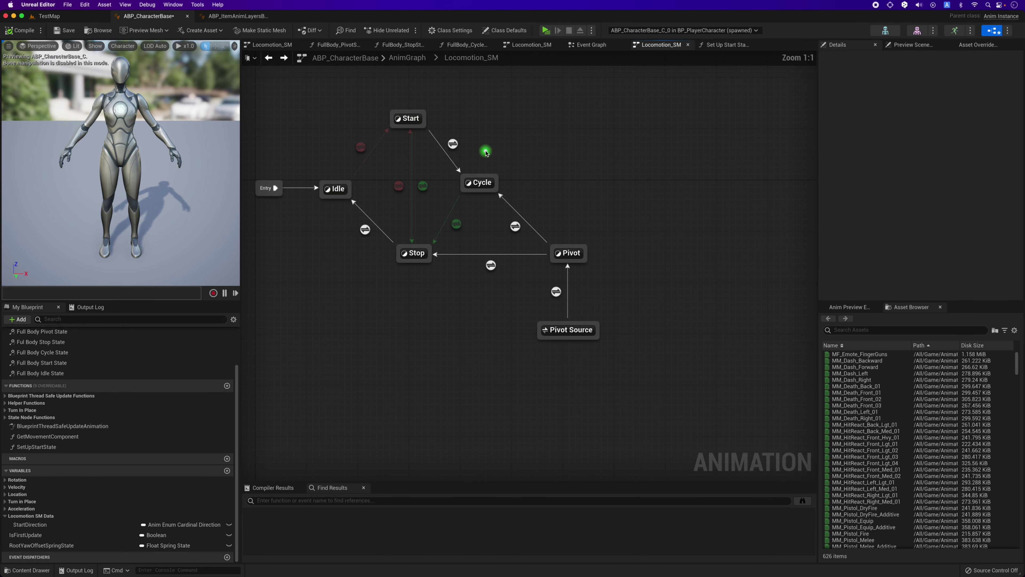
{"action": "scroll", "coordinate": [428, 120], "scroll_direction": "up", "scroll_amount": 3}
{"action": "scroll", "coordinate": [432, 118], "scroll_direction": "up", "scroll_amount": 4}
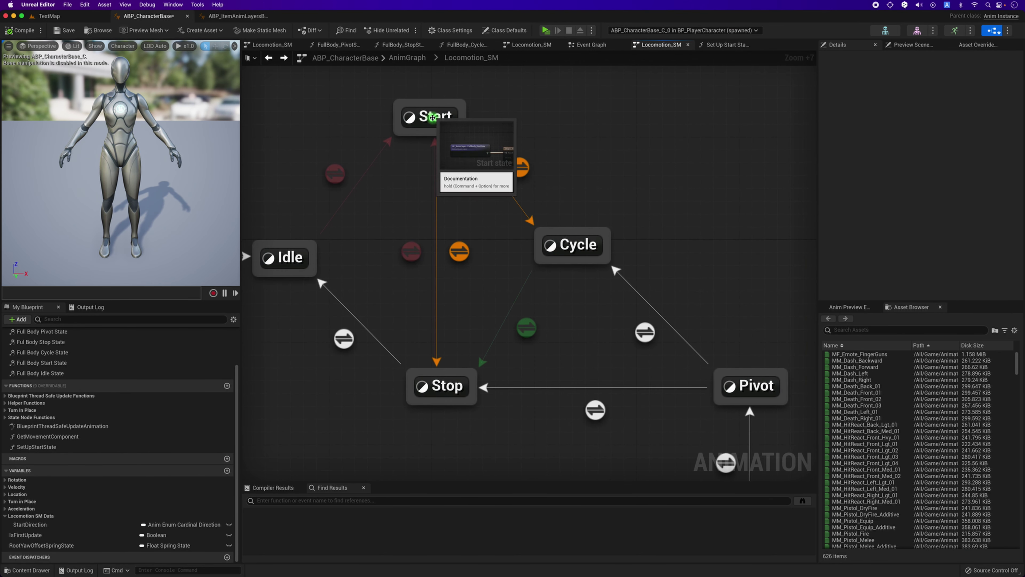
{"action": "mouse_move", "coordinate": [432, 117]}
{"action": "left_mouse_down"}
{"action": "mouse_move", "coordinate": [453, 127]}
{"action": "mouse_move", "coordinate": [441, 117]}
{"action": "mouse_move", "coordinate": [545, 236]}
{"action": "left_mouse_up"}
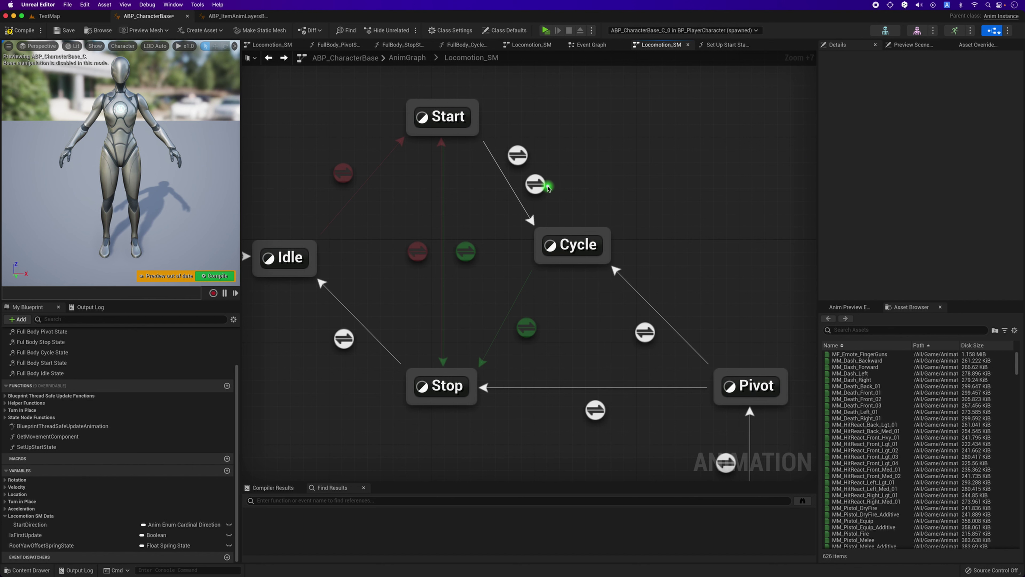
{"action": "left_click", "coordinate": [541, 187]}
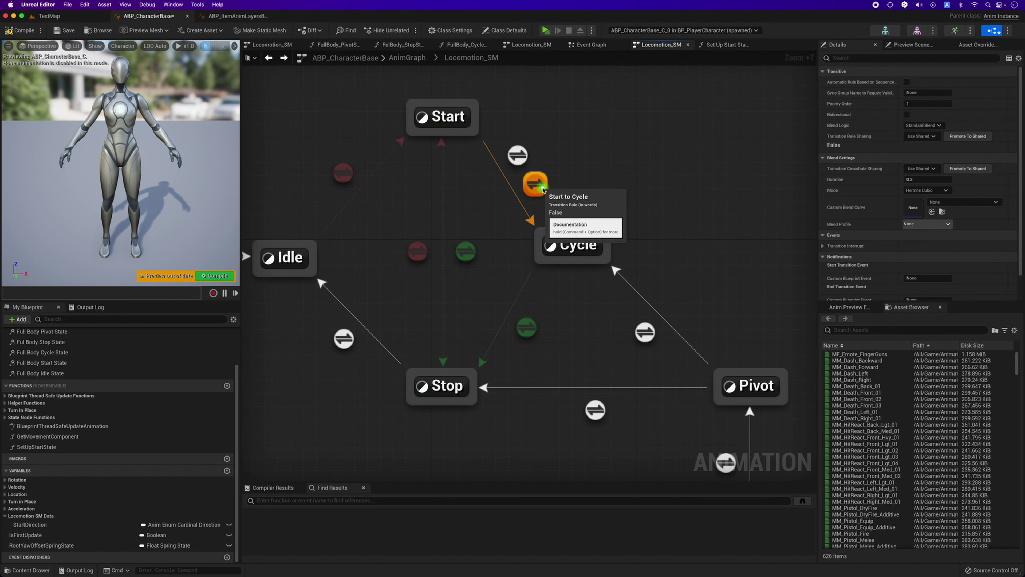
Step: In the Start-to-Cycle rule graph, add Start Direction and Local Velocity Direction getters
{"action": "double_click", "coordinate": [541, 188]}
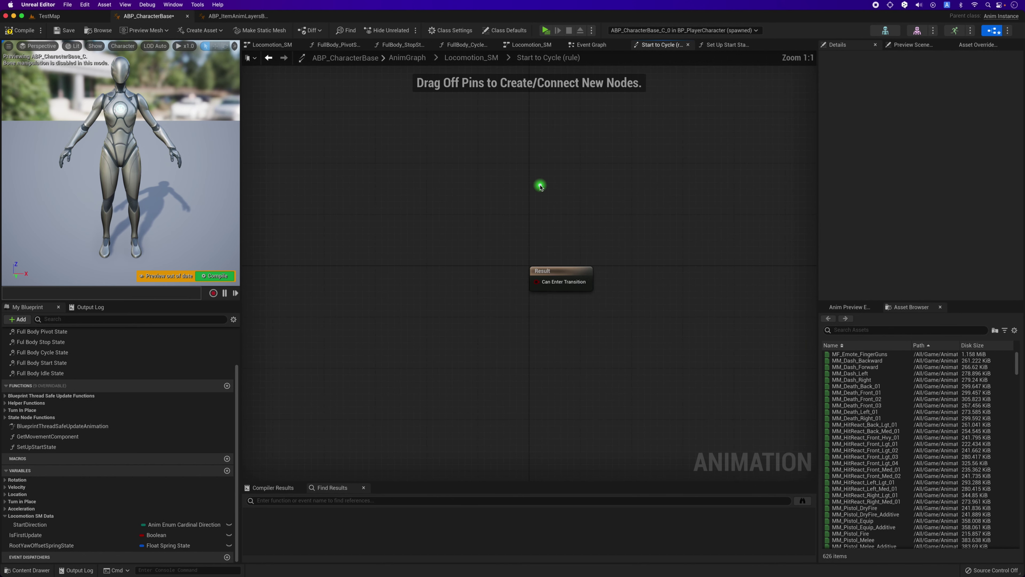
{"action": "right_click_drag", "start_coordinate": [418, 304], "coordinate": [524, 265]}
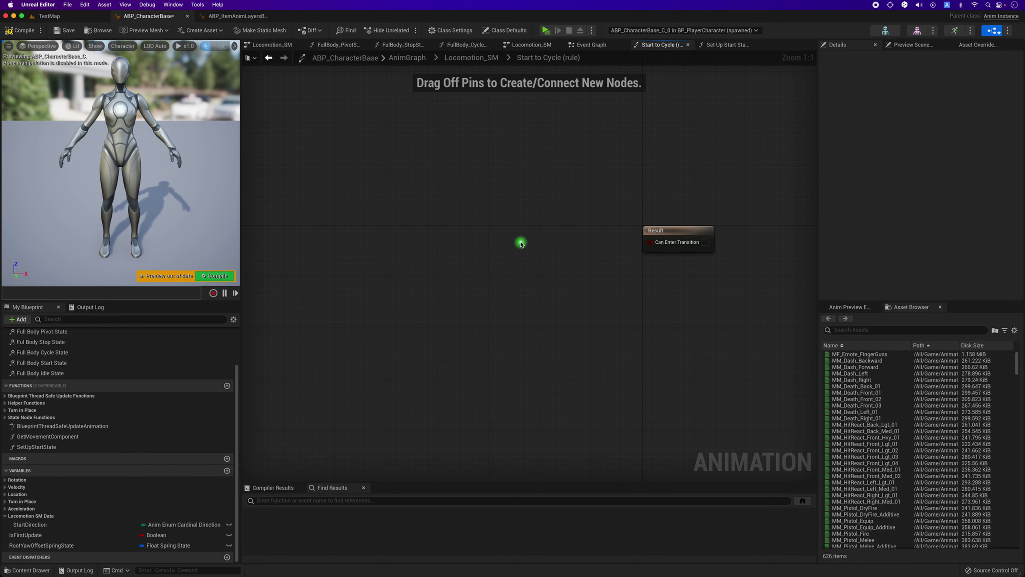
{"action": "scroll", "coordinate": [516, 244], "scroll_direction": "up", "scroll_amount": 7}
{"action": "right_click_drag", "start_coordinate": [484, 222], "coordinate": [410, 223]}
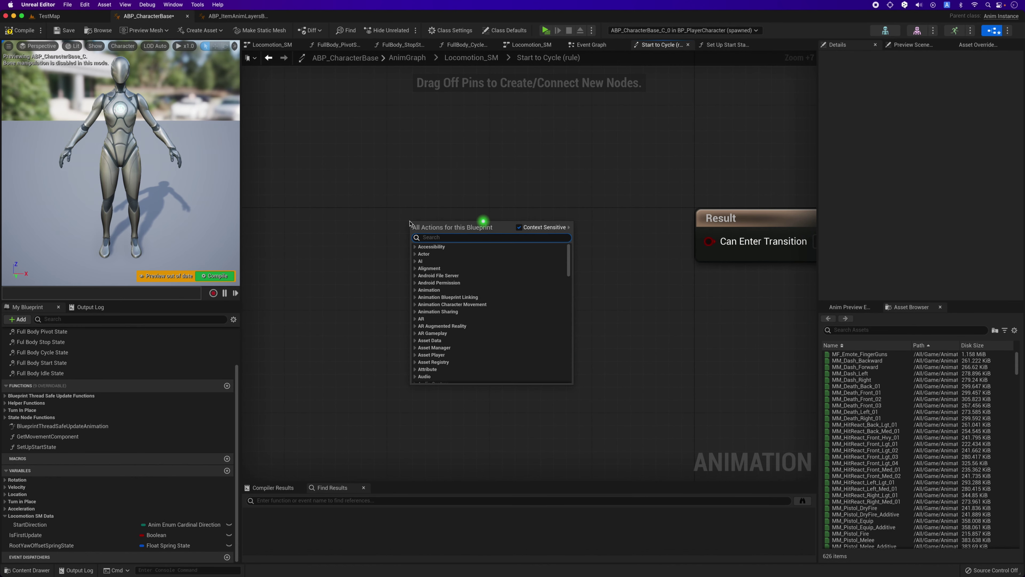
{"action": "type", "text": "start"}
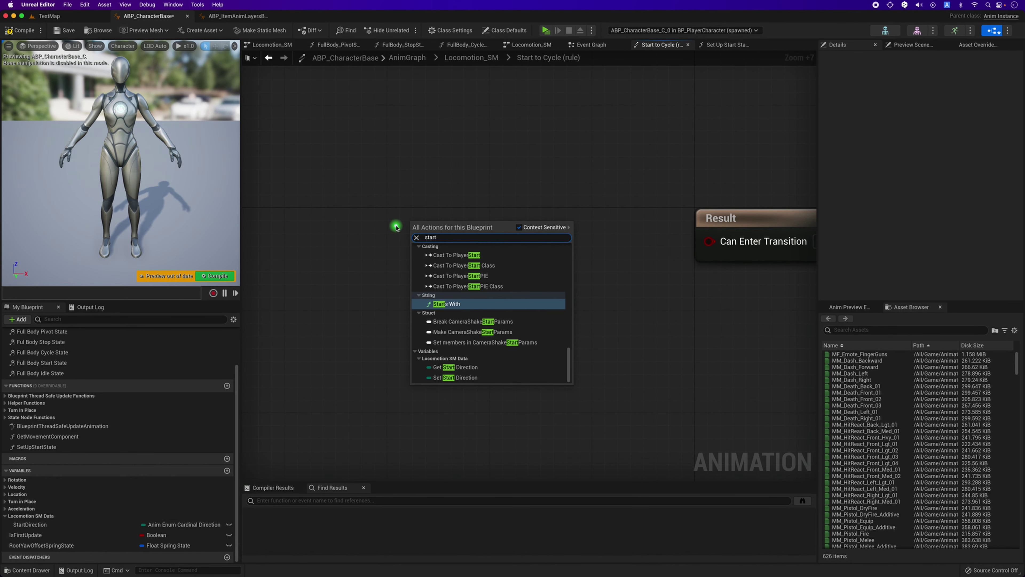
{"action": "left_click", "coordinate": [493, 366]}
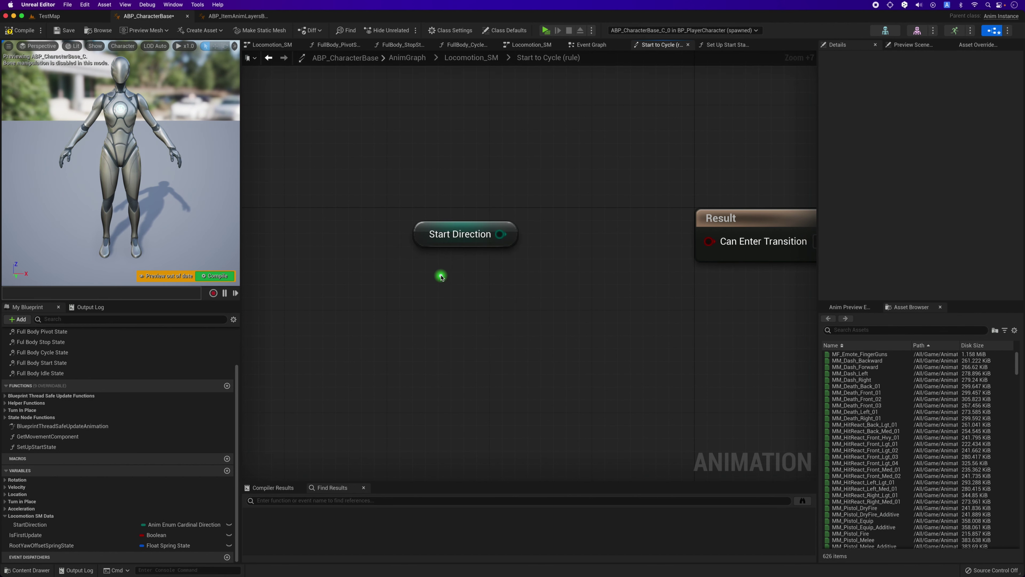
{"action": "right_click", "coordinate": [440, 275]}
{"action": "type", "text": "local dire"}
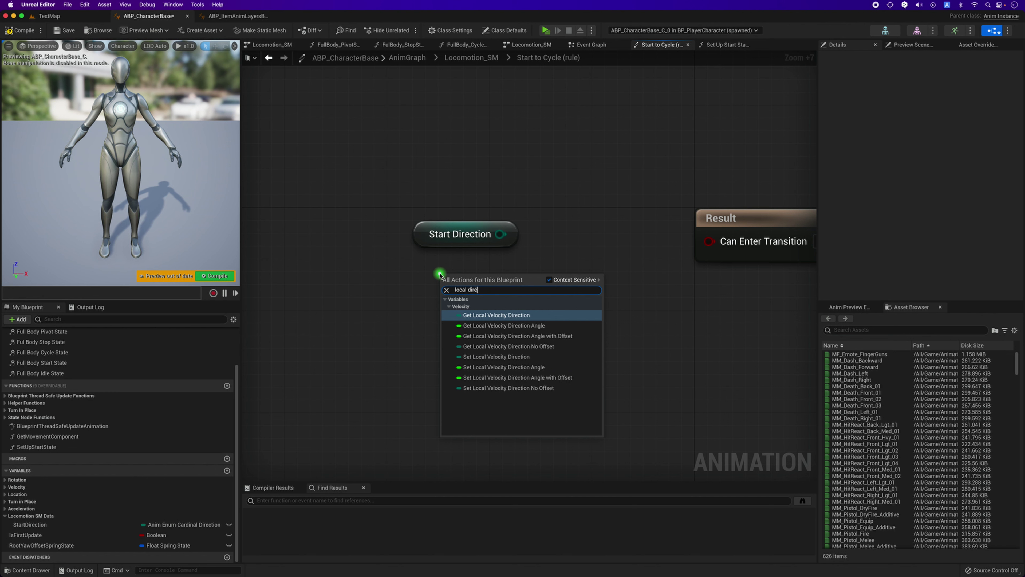
{"action": "left_click", "coordinate": [477, 315]}
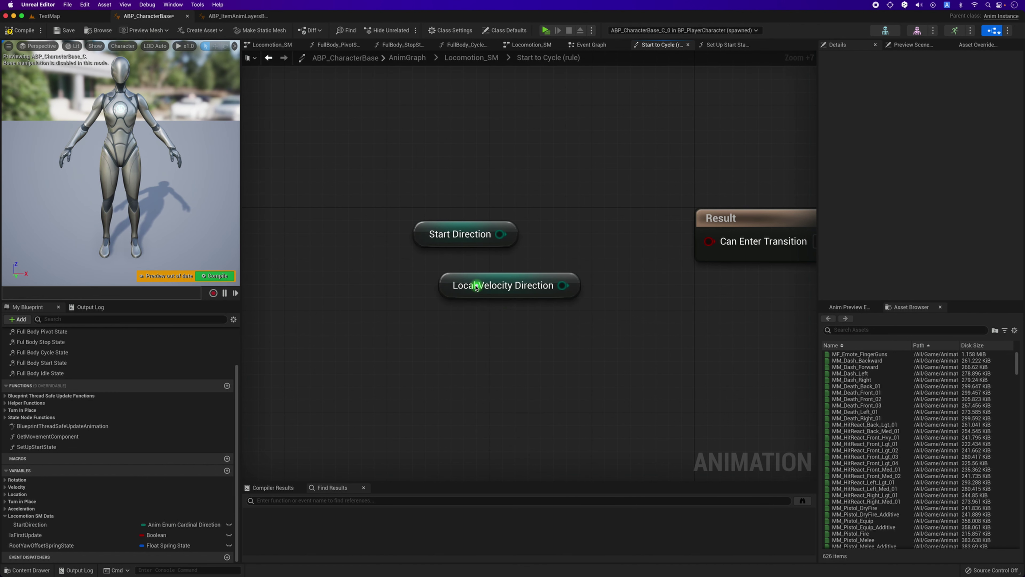
{"action": "left_click_drag", "start_coordinate": [466, 295], "coordinate": [415, 295]}
Step: Compare them with a Not Equal (!=) node into Can Enter Transition, then return to Locomotion_SM
{"action": "left_click_drag", "start_coordinate": [501, 234], "coordinate": [570, 256]}
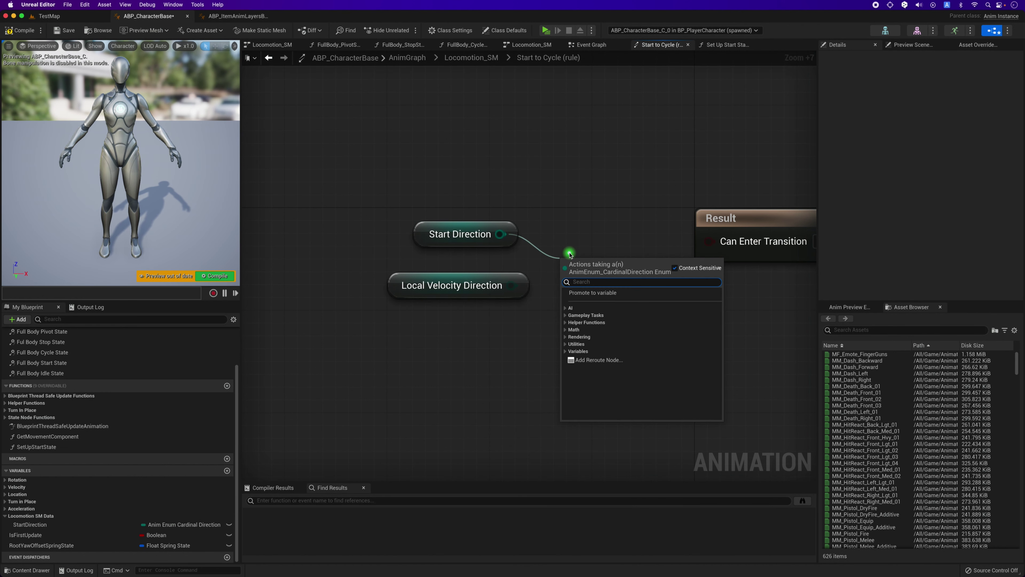
{"action": "type", "text": "!="}
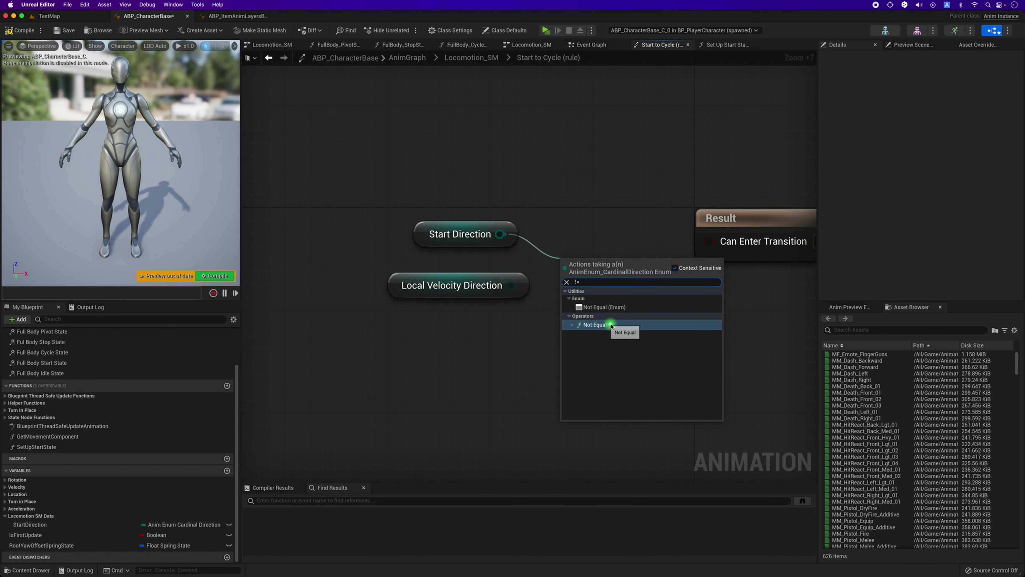
{"action": "left_click", "coordinate": [604, 307]}
{"action": "scroll", "coordinate": [533, 205], "scroll_direction": "down", "scroll_amount": 3}
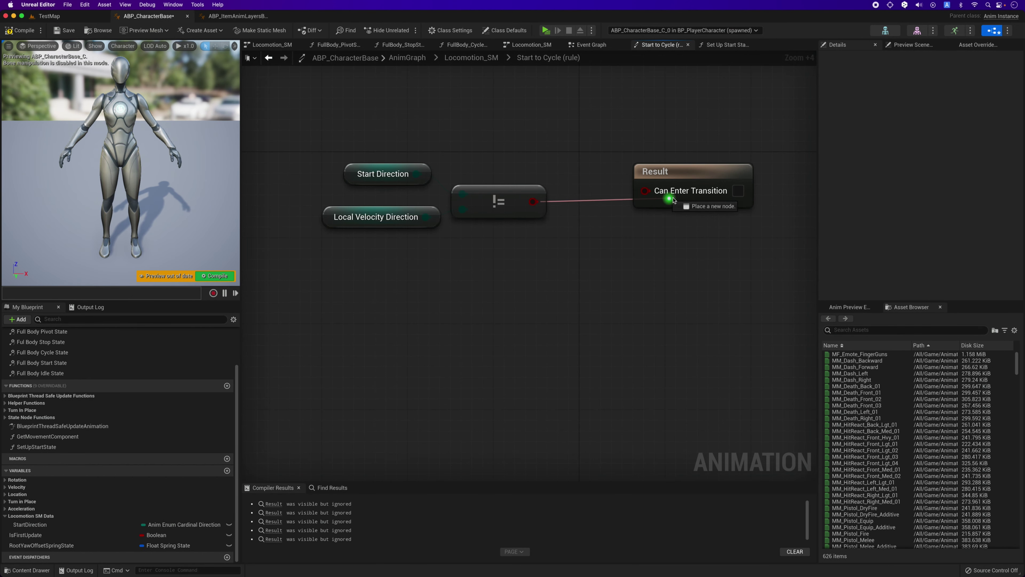
{"action": "left_click_drag", "start_coordinate": [533, 206], "coordinate": [645, 190]}
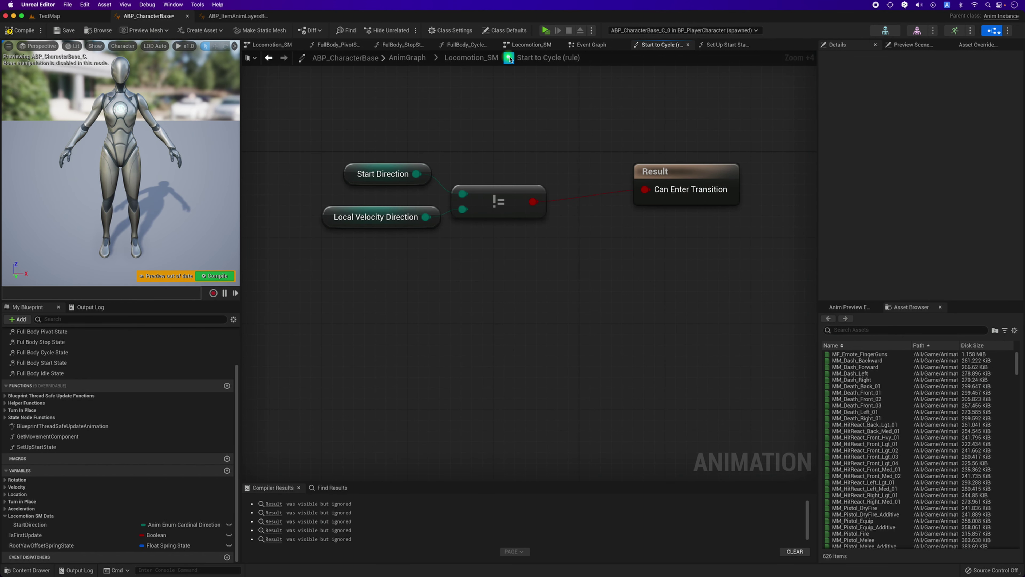
{"action": "left_click", "coordinate": [474, 59]}
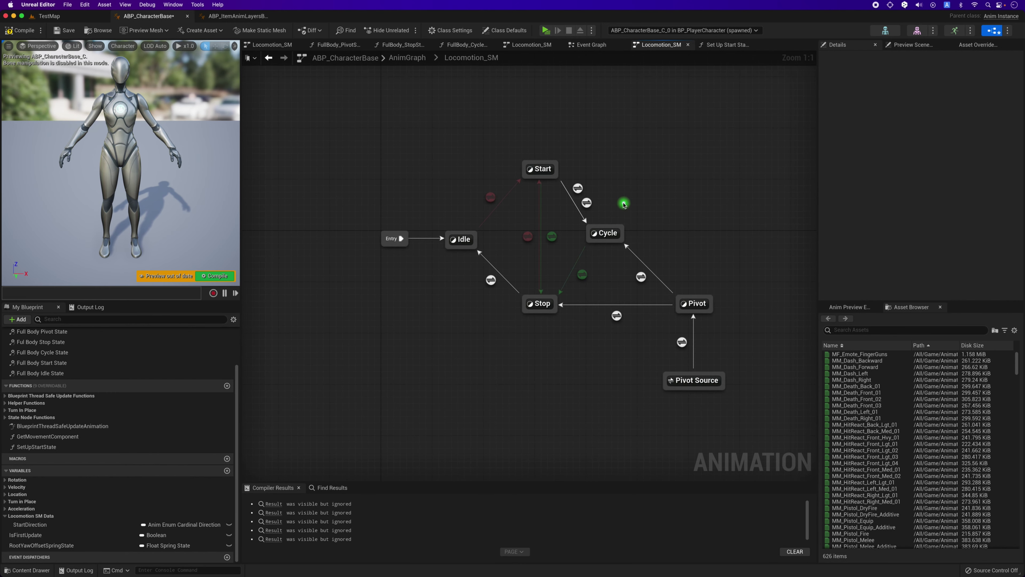
Step: Check the Start-to-Cycle transition's Priority Order in Details and recompile the animation blueprint
{"action": "scroll", "coordinate": [622, 202], "scroll_direction": "up", "scroll_amount": 3}
{"action": "left_click", "coordinate": [552, 202]}
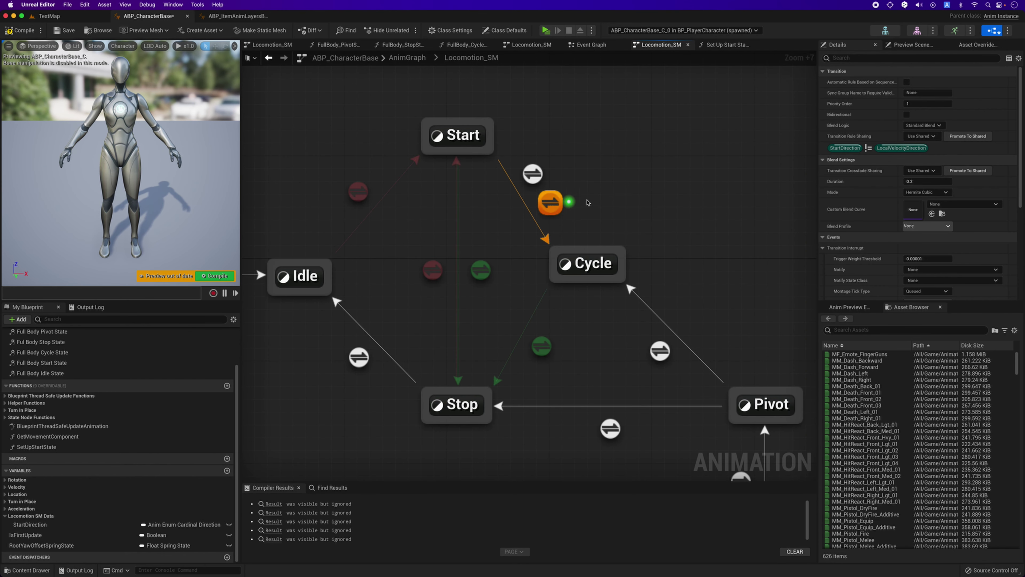
{"action": "right_click_drag", "start_coordinate": [551, 202], "coordinate": [501, 191]}
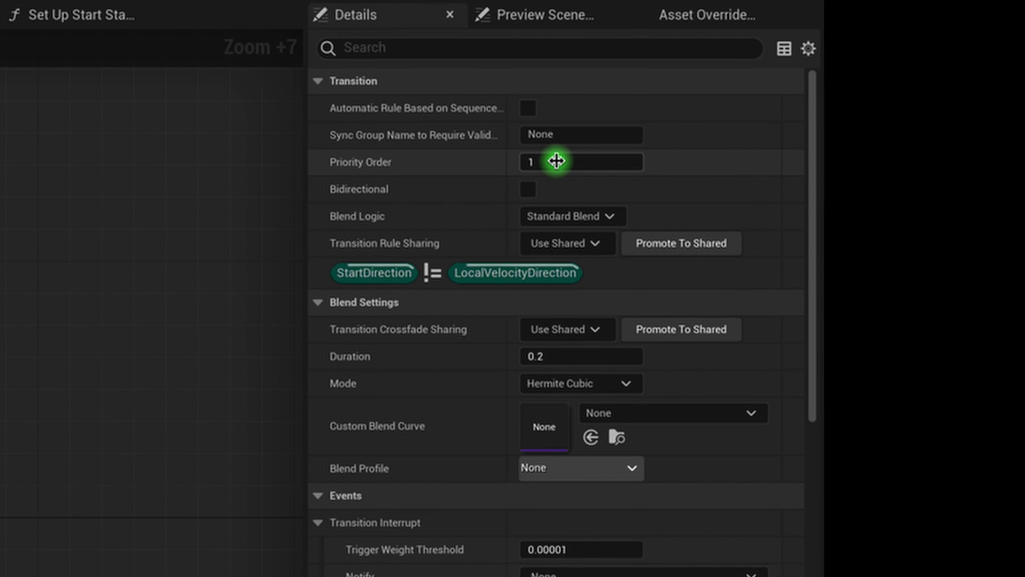
{"action": "left_click", "coordinate": [916, 103]}
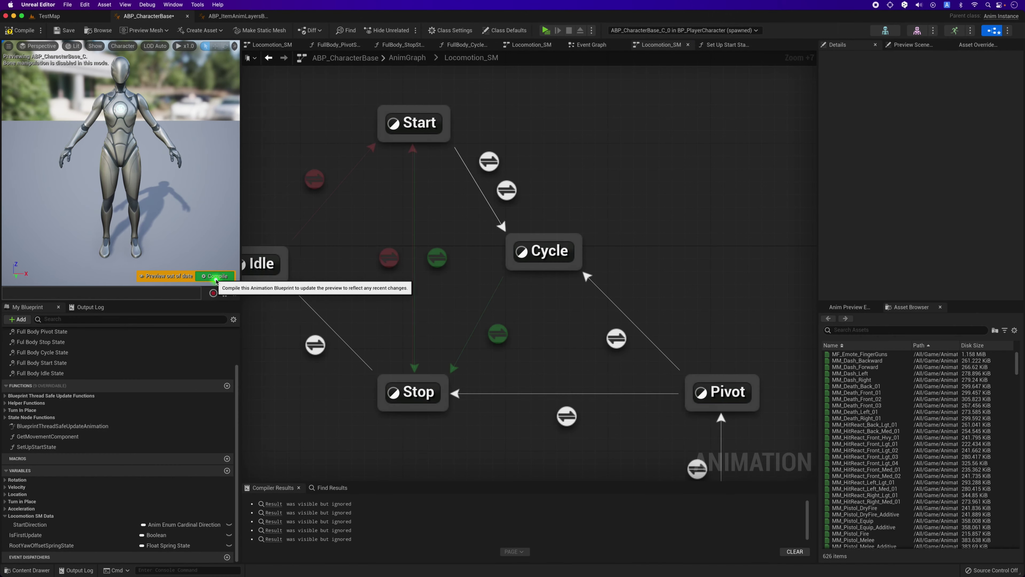
{"action": "left_click", "coordinate": [216, 278]}
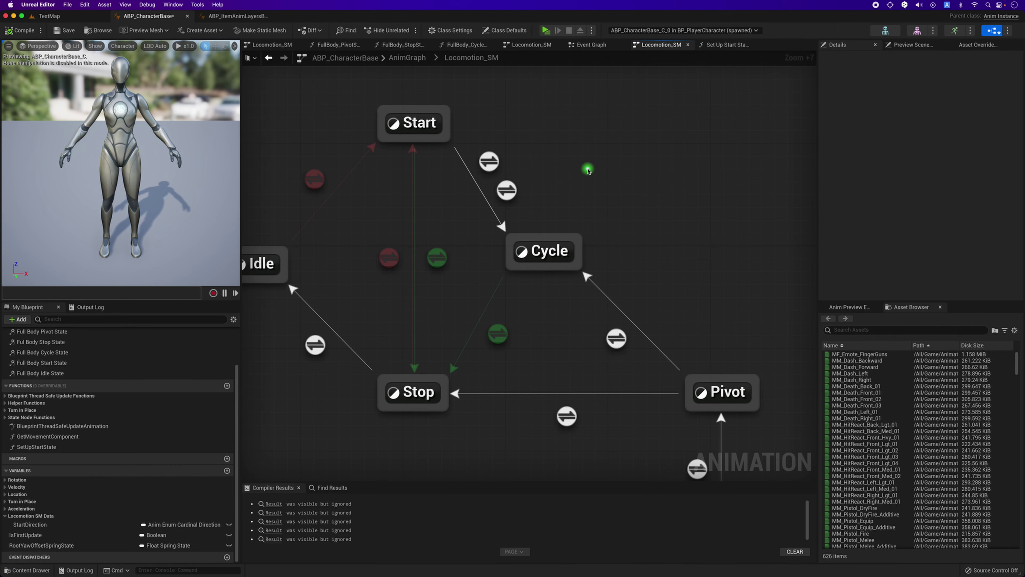
Step: Play in editor and run the character with W, changing direction to watch Start hand off to Cycle
{"action": "left_click", "coordinate": [545, 30]}
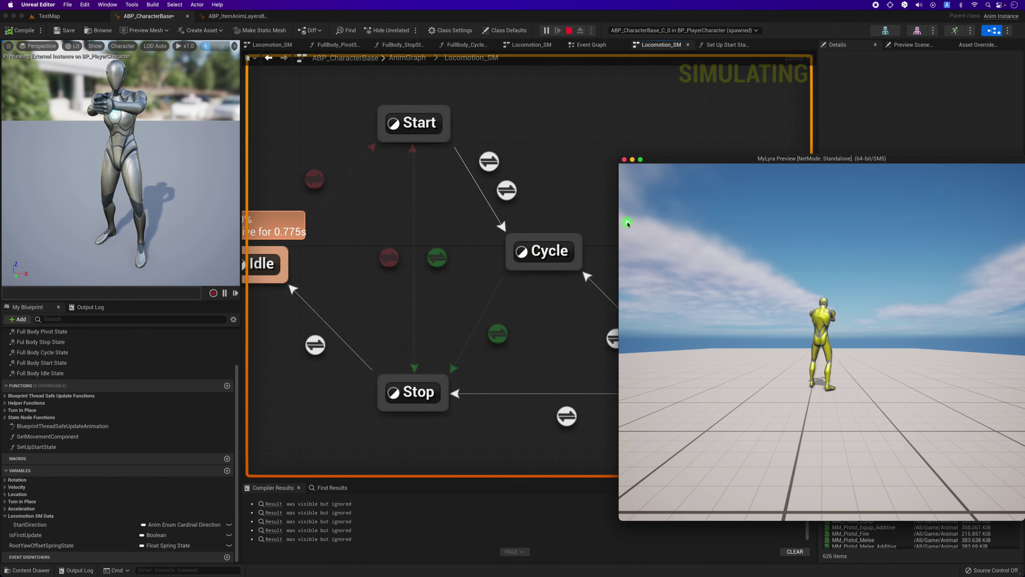
{"action": "key", "text": "w"}
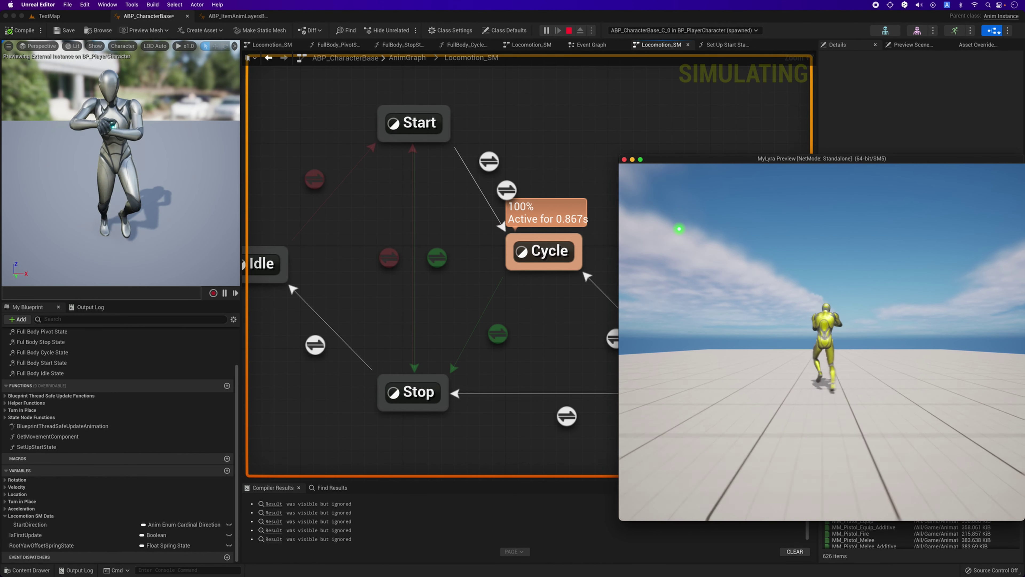
{"action": "key", "text": "w"}
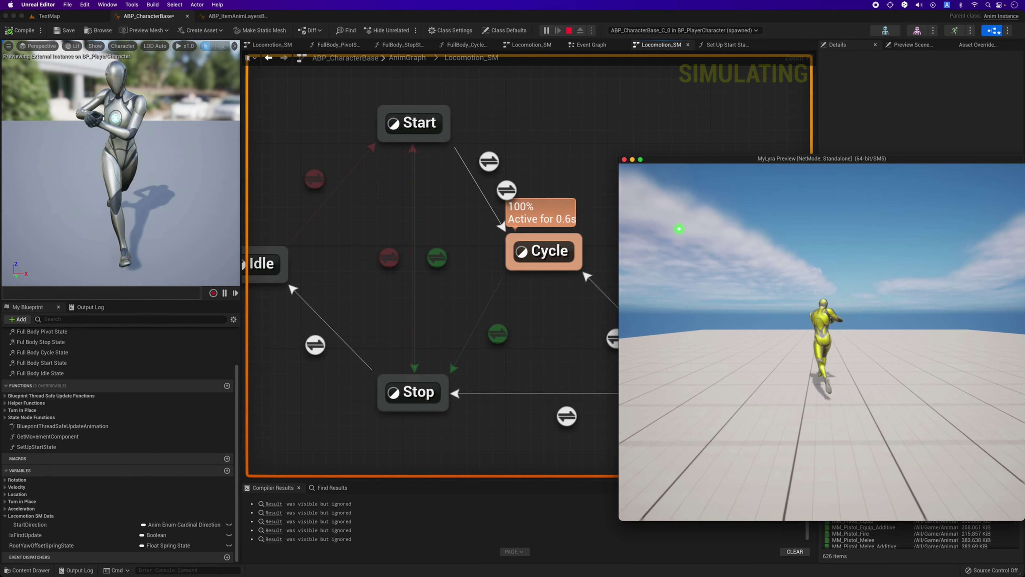
{"action": "key", "text": "w"}
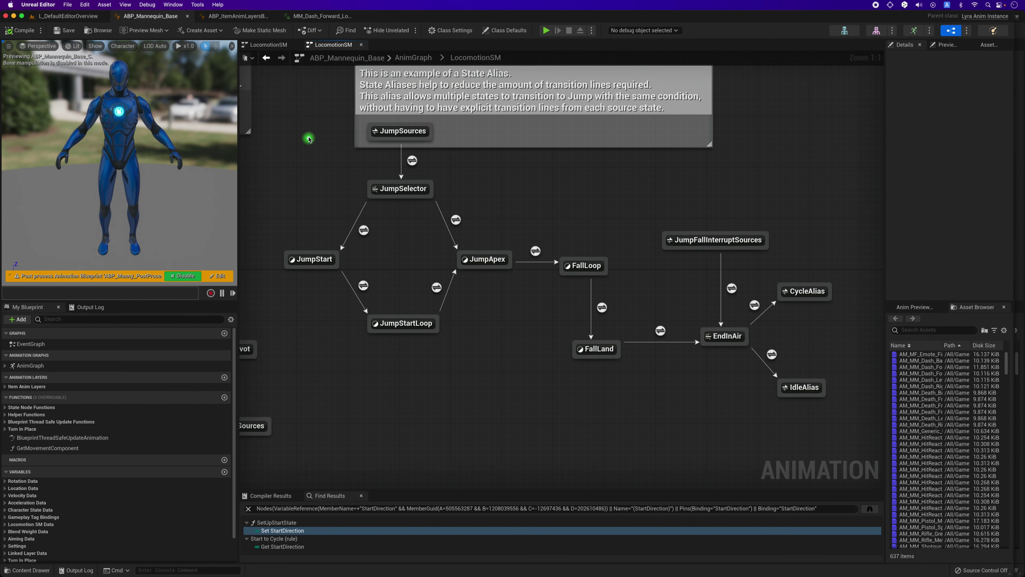
Step: Inspect ABP_Mannequin_Base's LocomotionSM by box-selecting and then deselecting all its state nodes
{"action": "left_click_drag", "start_coordinate": [309, 135], "coordinate": [806, 417]}
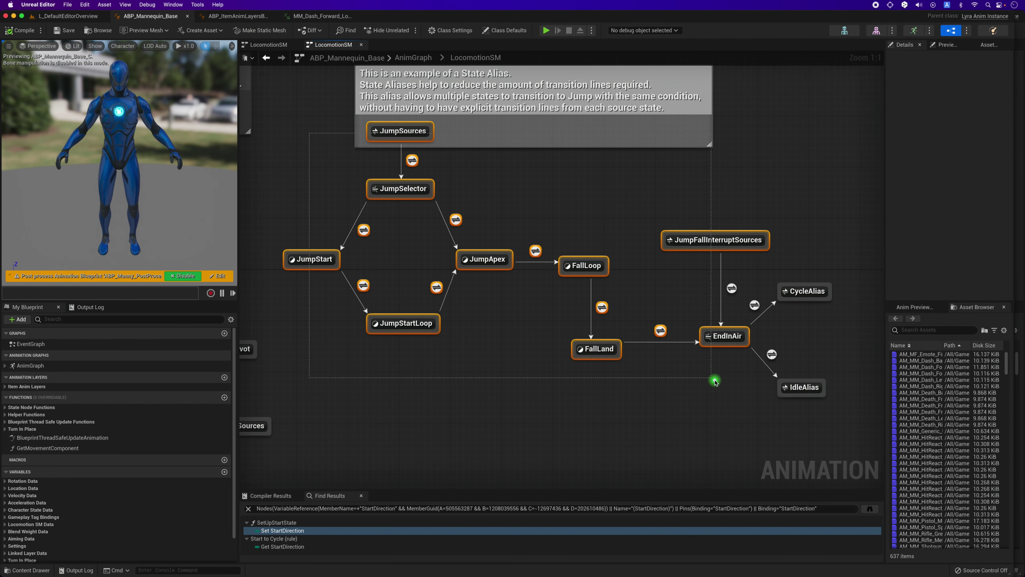
{"action": "left_click", "coordinate": [519, 341]}
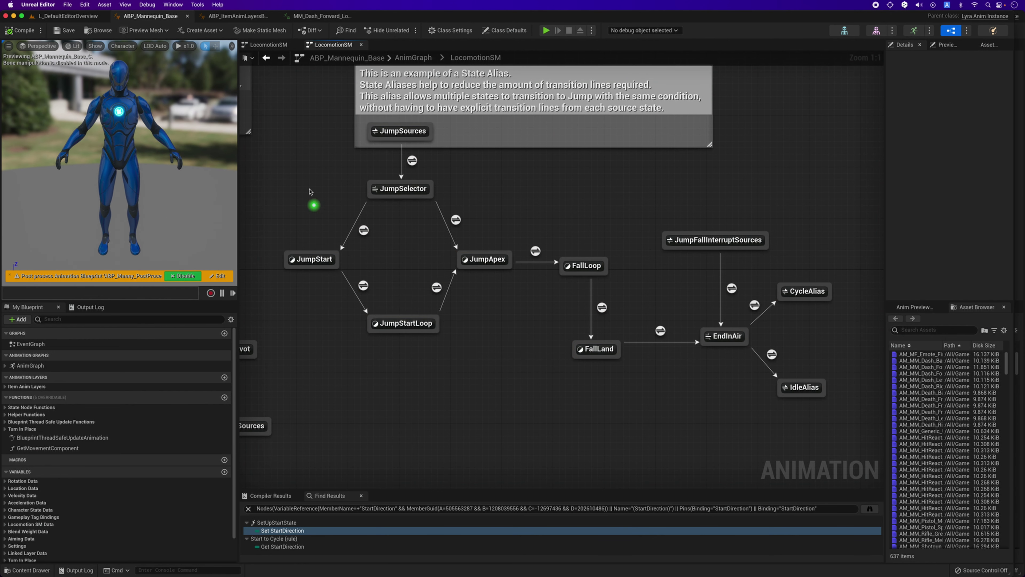
{"action": "left_click_drag", "start_coordinate": [294, 137], "coordinate": [828, 419]}
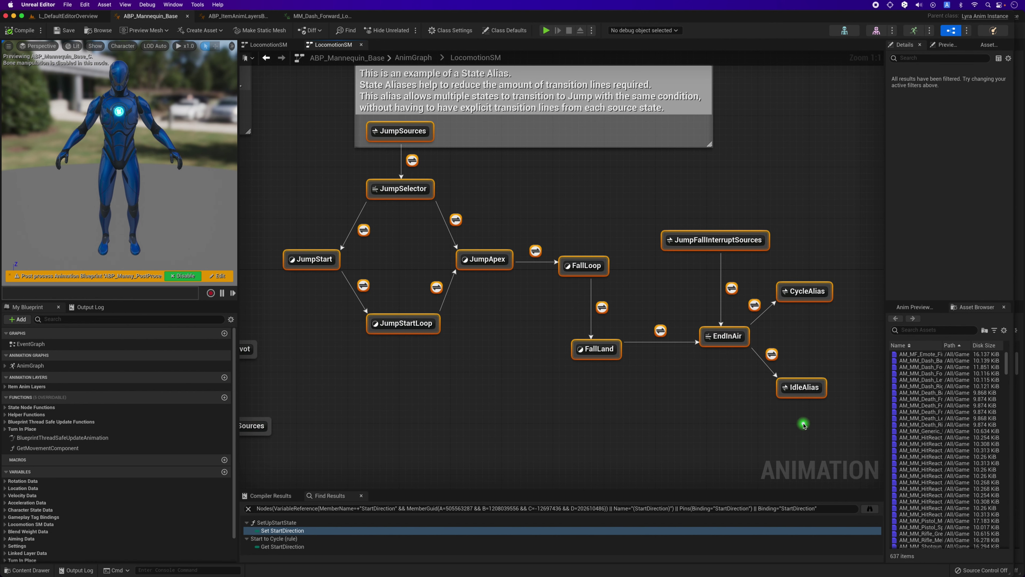
{"action": "left_click", "coordinate": [340, 342]}
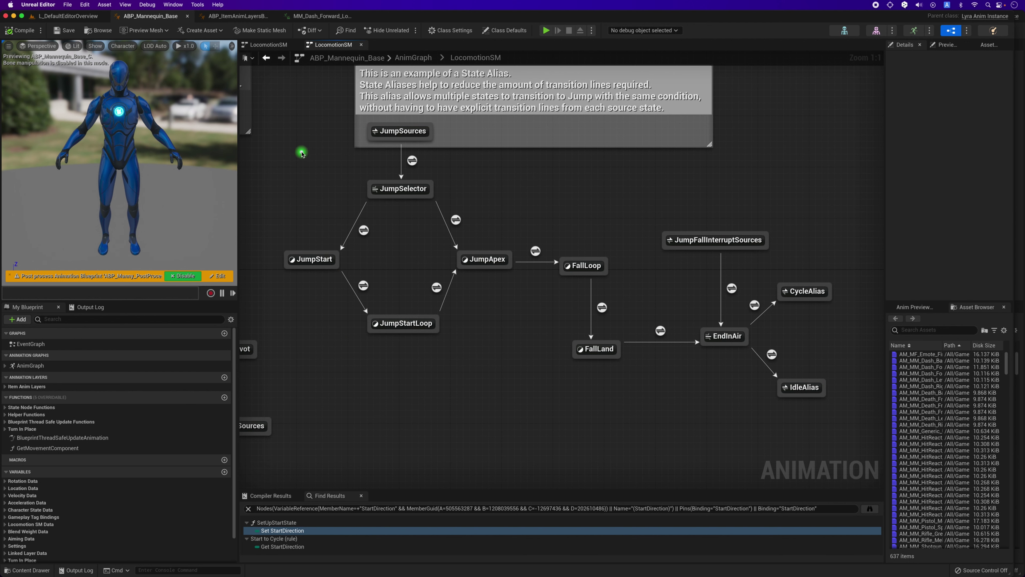
Step: Go up to the AnimGraph, inspect the LocomotionSM node and Upperbody/lowerbody split section, and bring the Locomotion section into view
{"action": "left_click", "coordinate": [266, 57]}
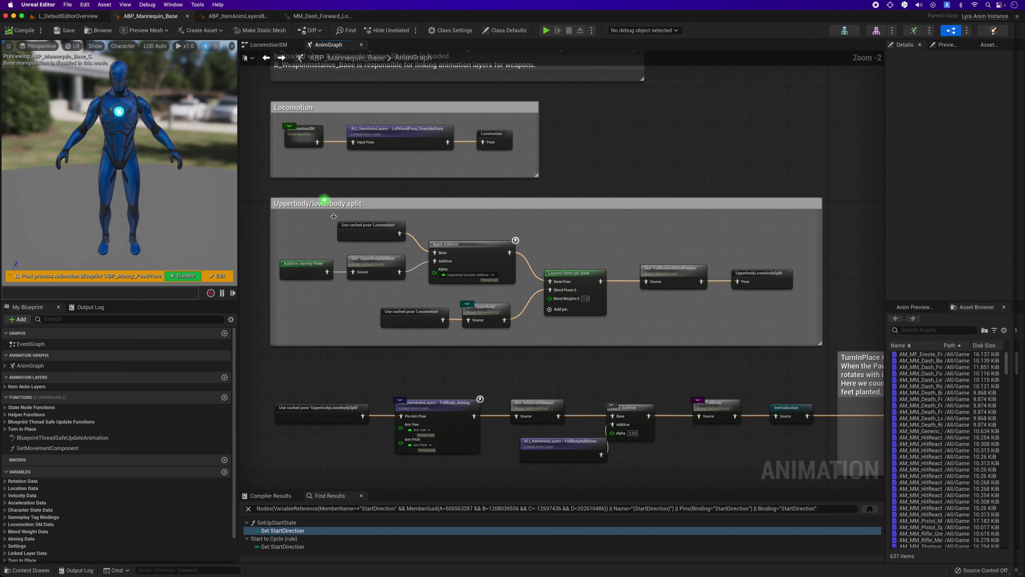
{"action": "left_click", "coordinate": [298, 146]}
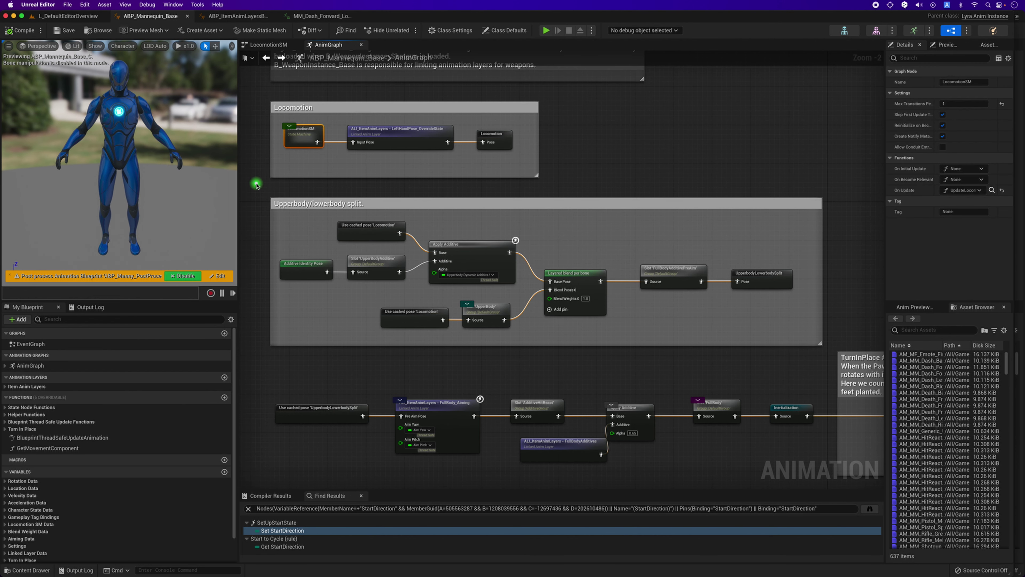
{"action": "left_click_drag", "start_coordinate": [257, 185], "coordinate": [691, 478]}
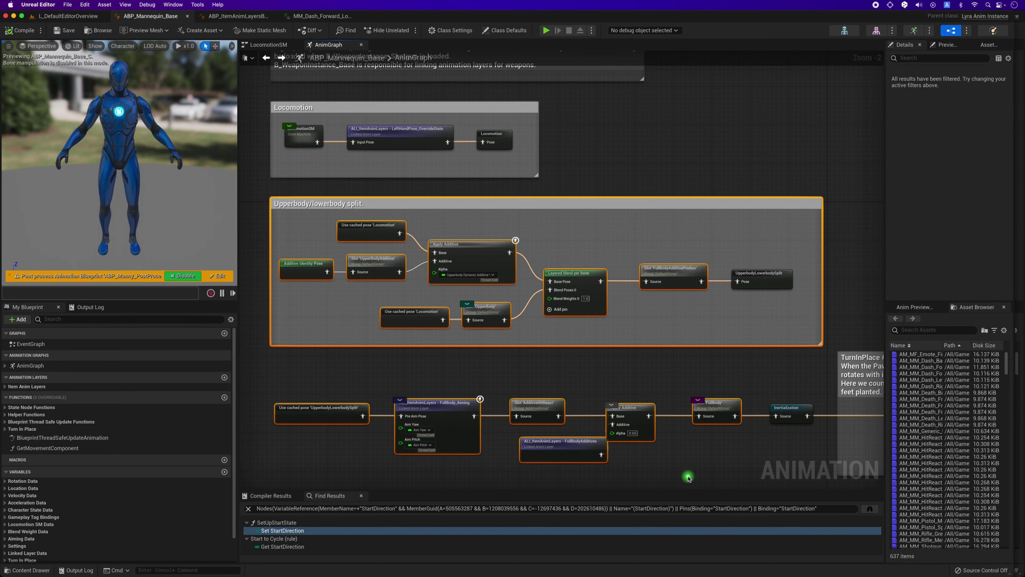
{"action": "scroll", "coordinate": [689, 477], "scroll_direction": "down", "scroll_amount": 1}
{"action": "left_click", "coordinate": [395, 320]}
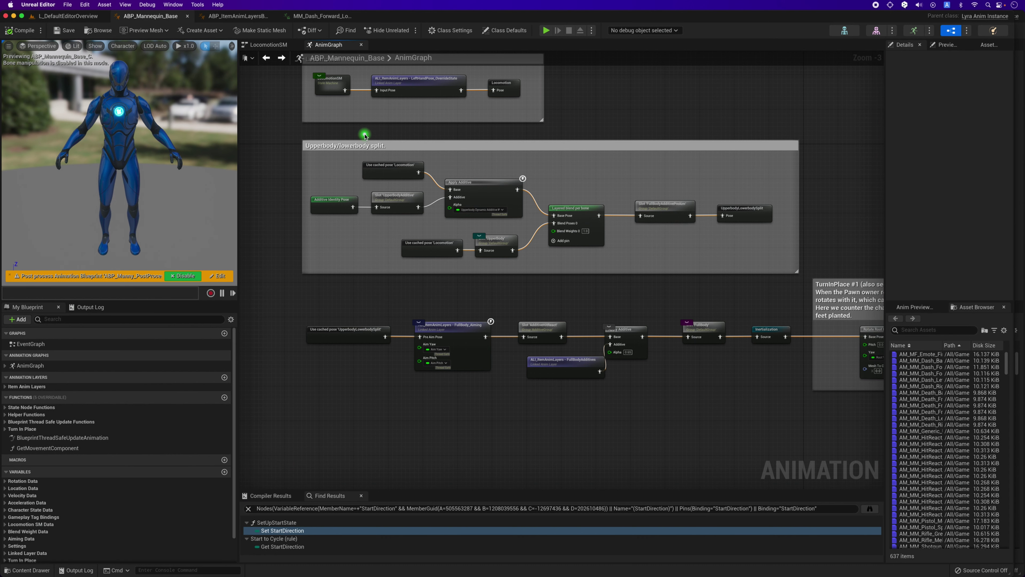
{"action": "right_click_drag", "start_coordinate": [365, 136], "coordinate": [353, 153]}
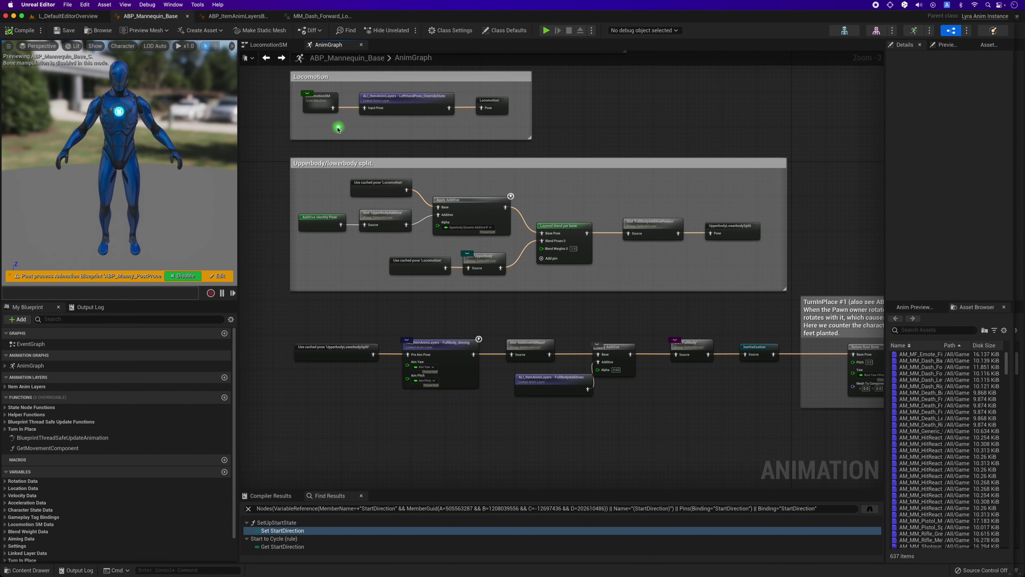